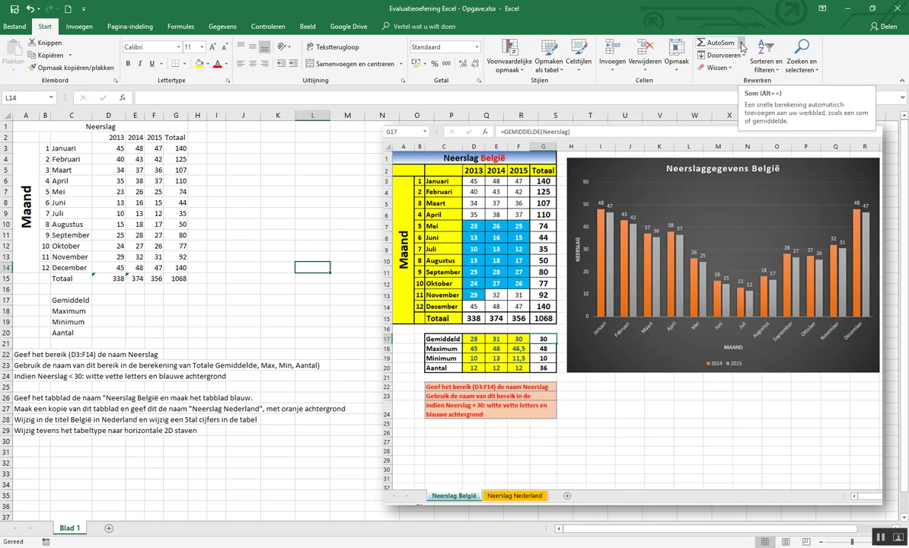
# Select the Neerslag table A1:G15 and apply Alle randen so every cell gets thin borders.
pyautogui.click(740, 44)
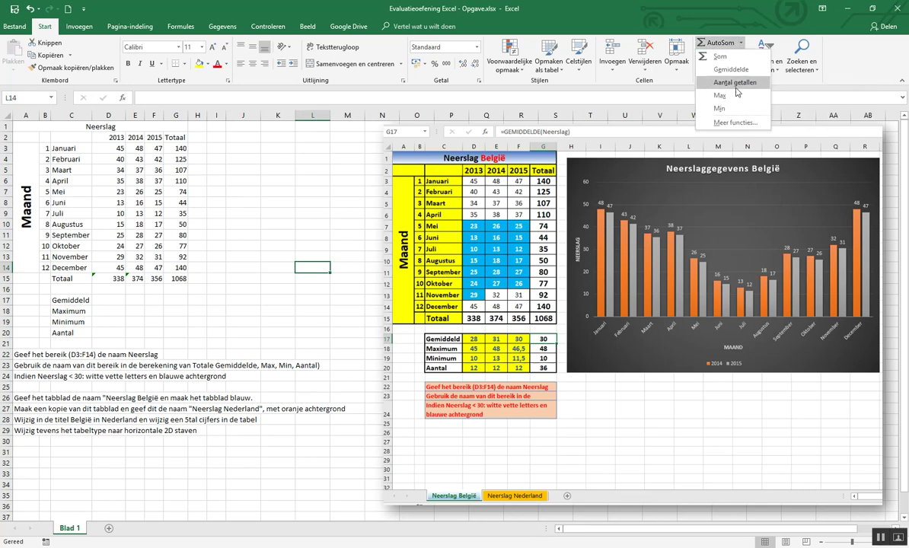
pyautogui.click(256, 207)
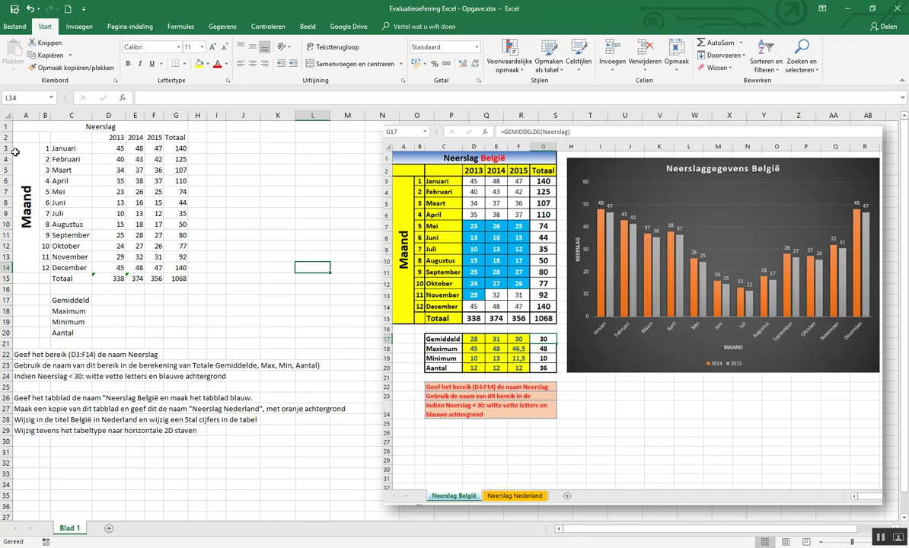
pyautogui.click(24, 127)
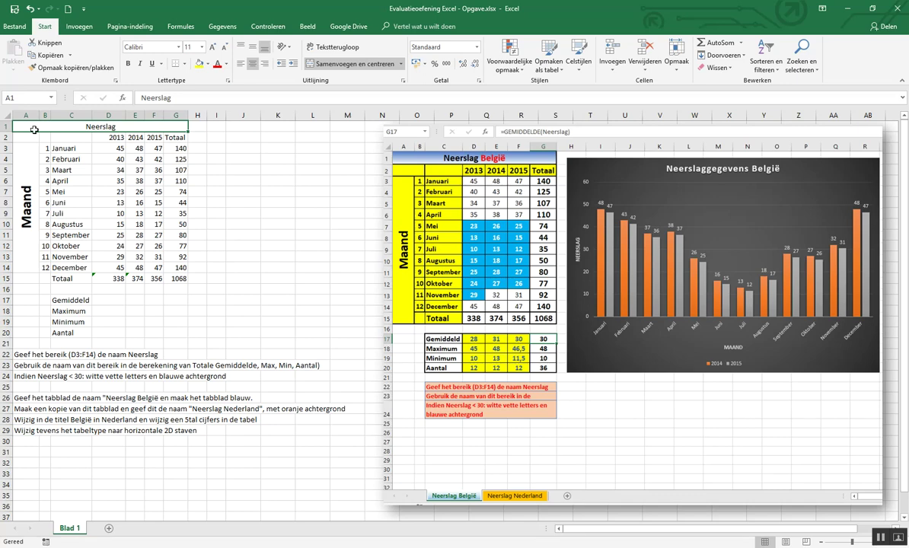
pyautogui.keyDown('shift'); pyautogui.click(180, 279); pyautogui.keyUp('shift')
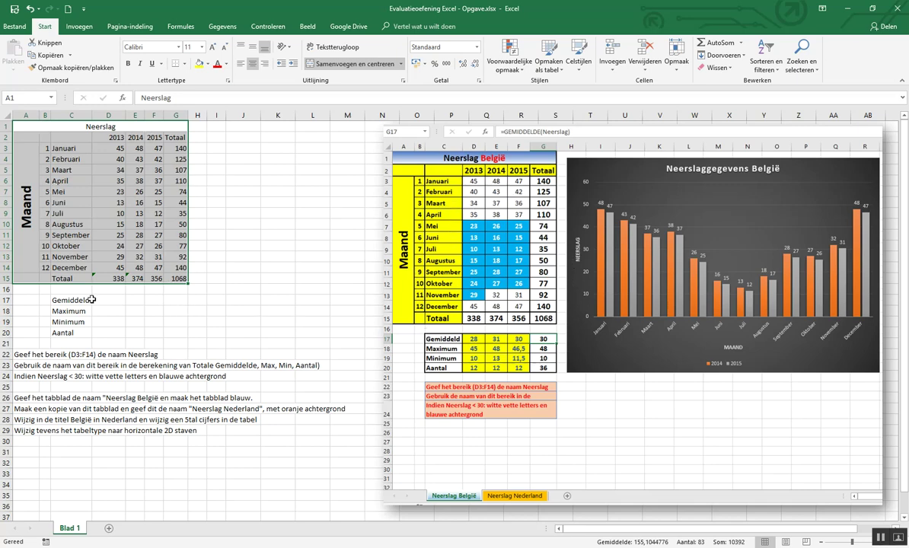
pyautogui.click(184, 65)
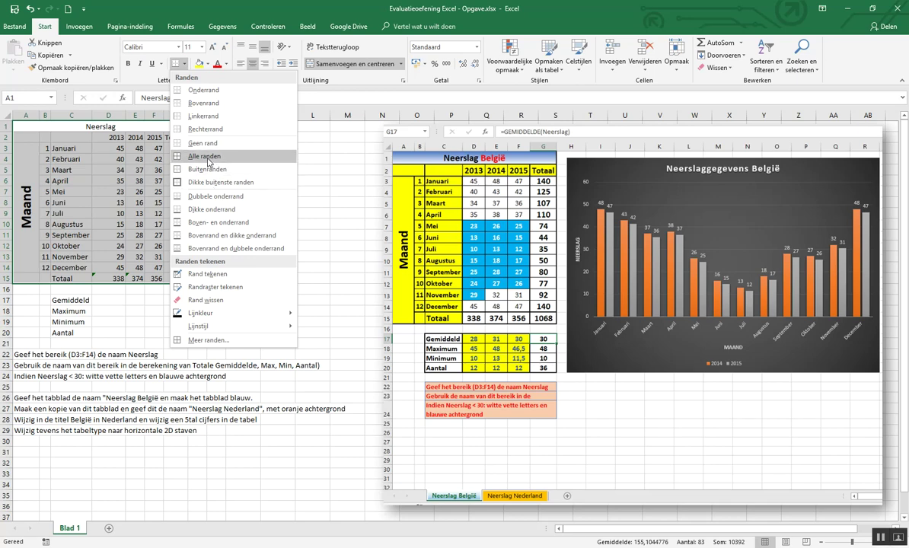
pyautogui.click(208, 157)
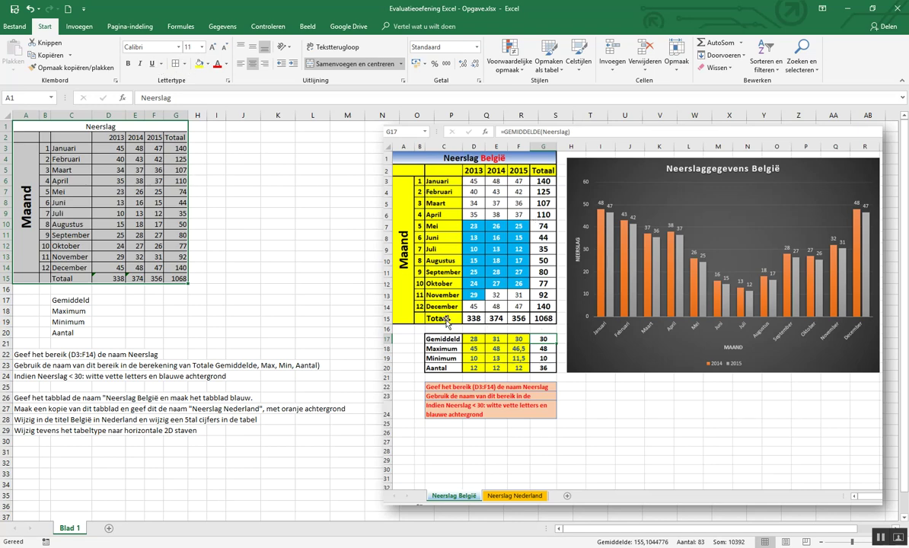
# Give the merged Maand cell a Dikke buitenste randen thick outline.
pyautogui.click(21, 158)
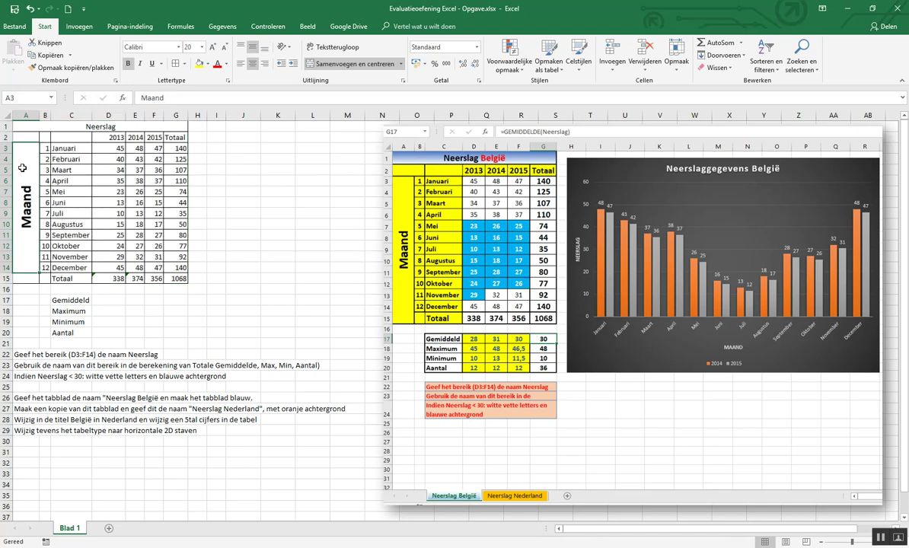
pyautogui.click(183, 64)
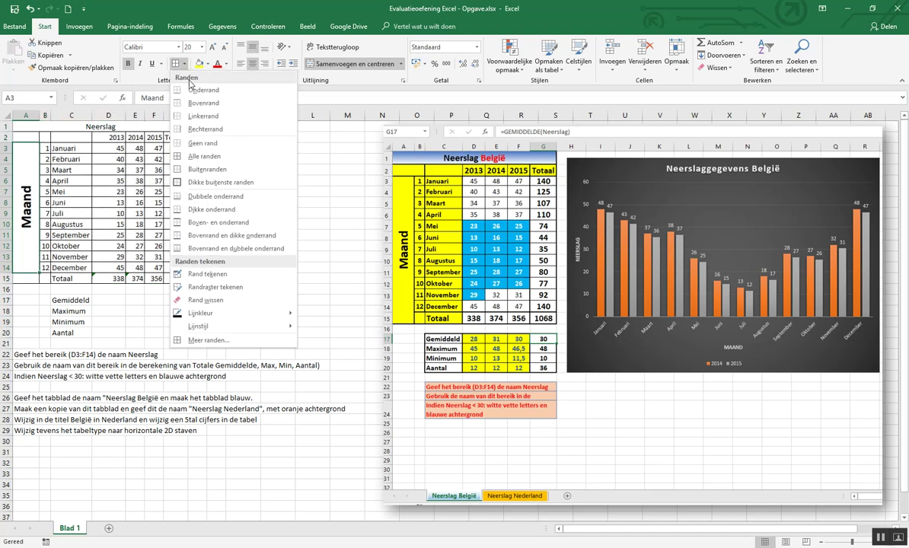
pyautogui.click(195, 182)
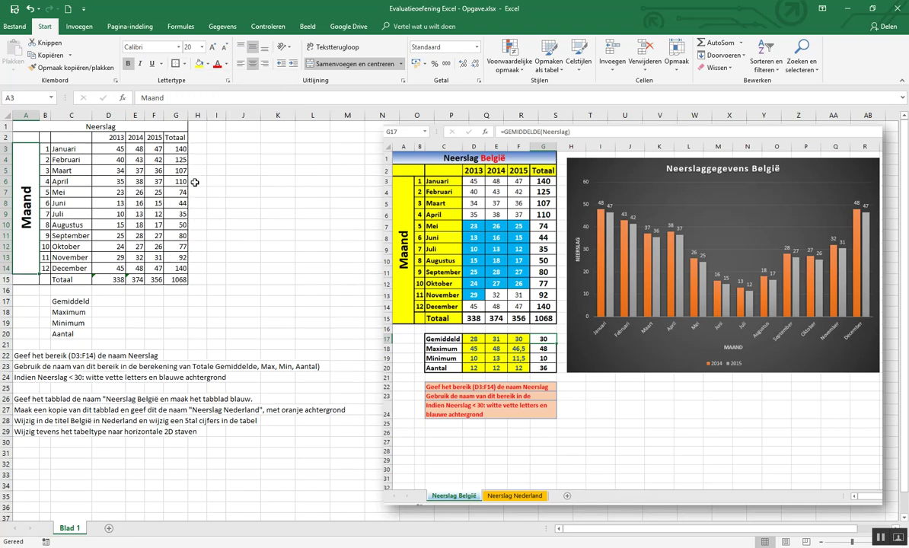
# Put a border around the Totaal column G2:G15, then select the Totaal row cells.
pyautogui.click(93, 120)
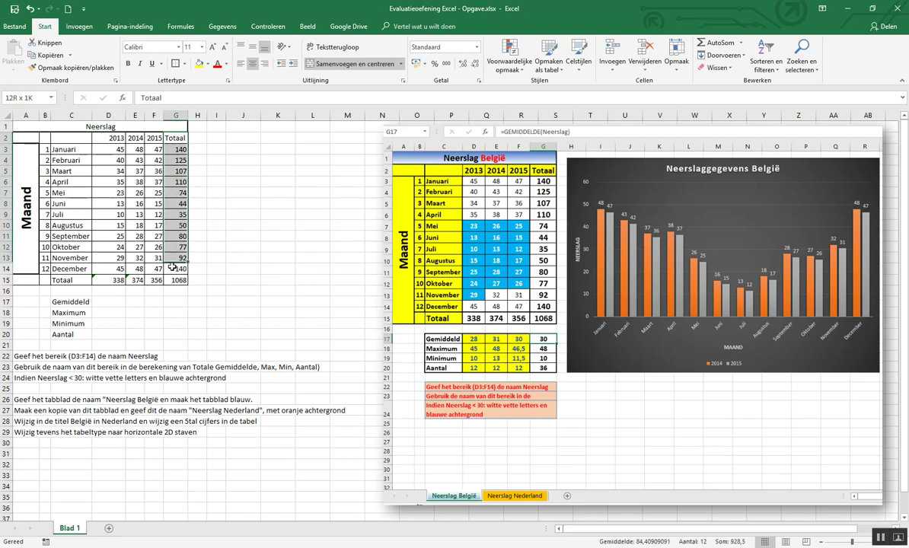
pyautogui.moveTo(175, 138); pyautogui.dragTo(176, 280)
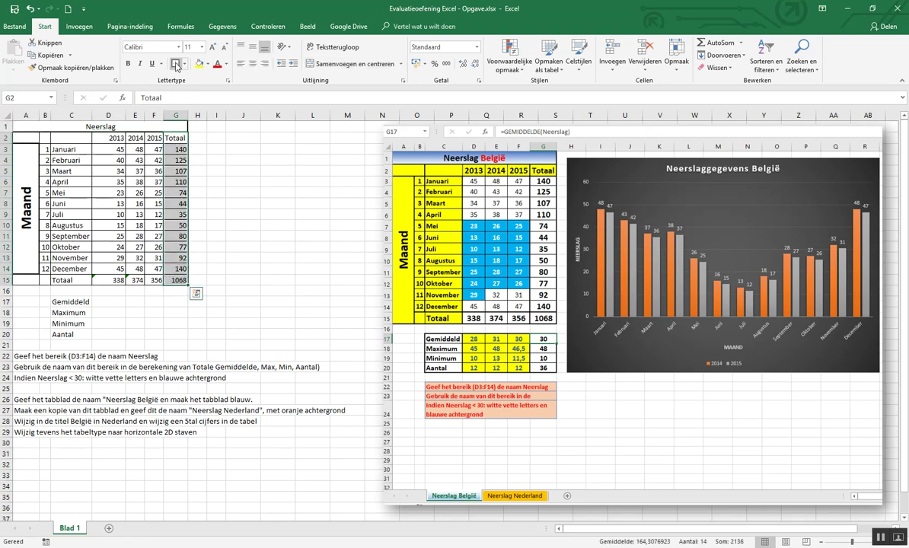
pyautogui.click(176, 66)
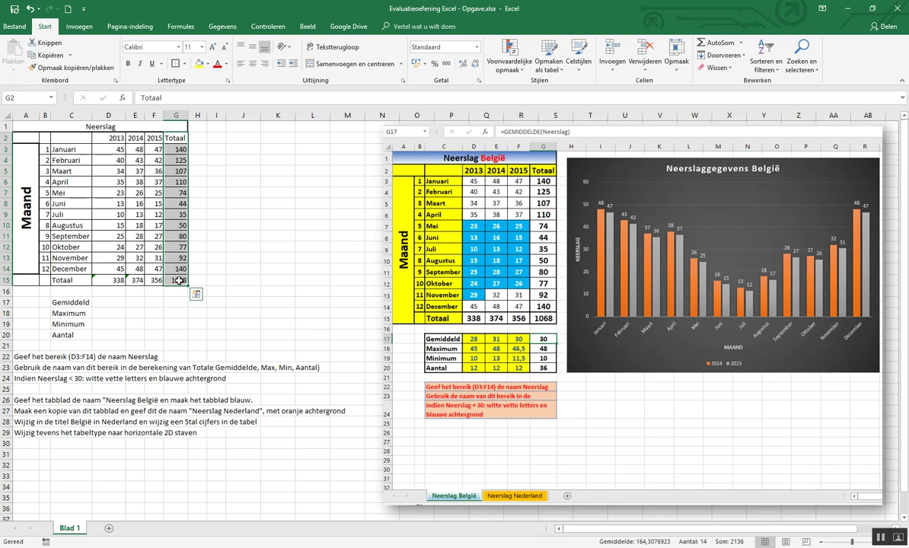
pyautogui.moveTo(178, 280); pyautogui.dragTo(36, 278)
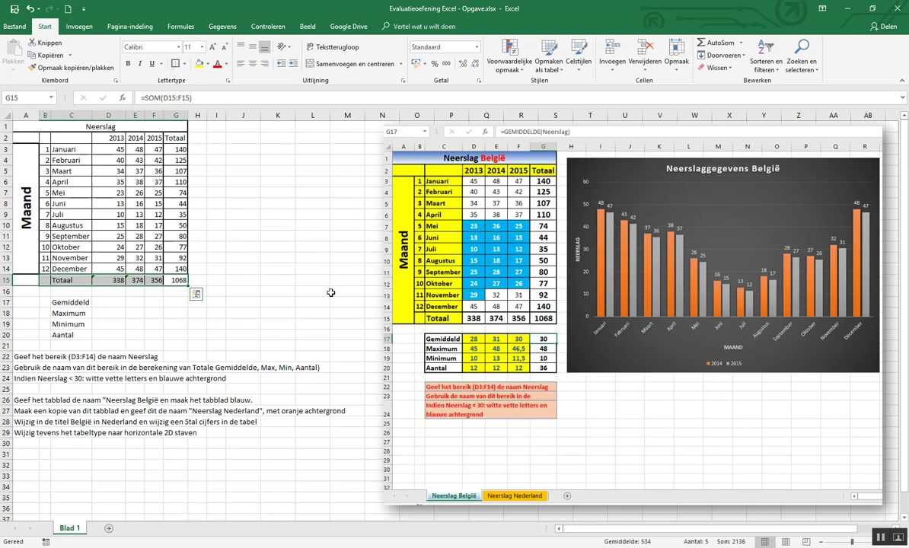
pyautogui.click(135, 258)
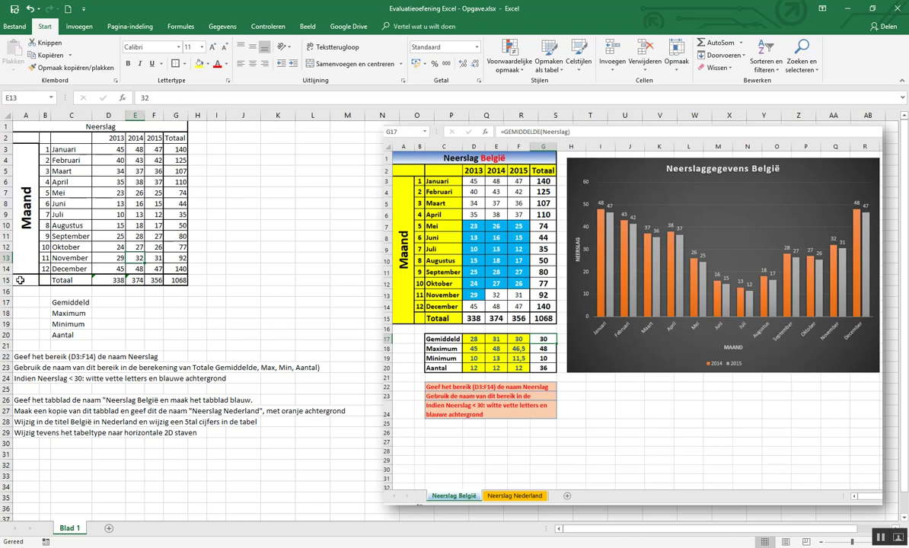
pyautogui.click(21, 281)
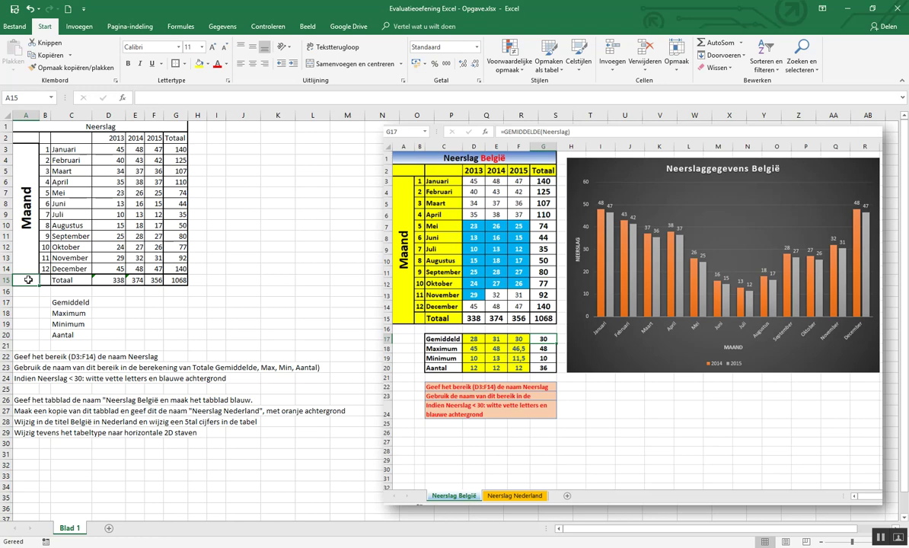
# Unmerge the Maand cell and re-merge column A through row 15, then select A2:G15.
pyautogui.click(26, 206)
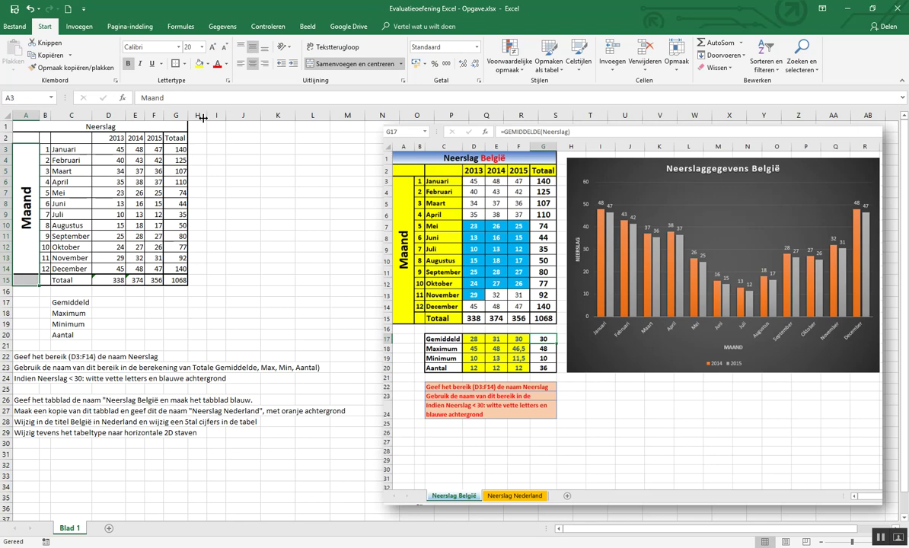
pyautogui.click(355, 66)
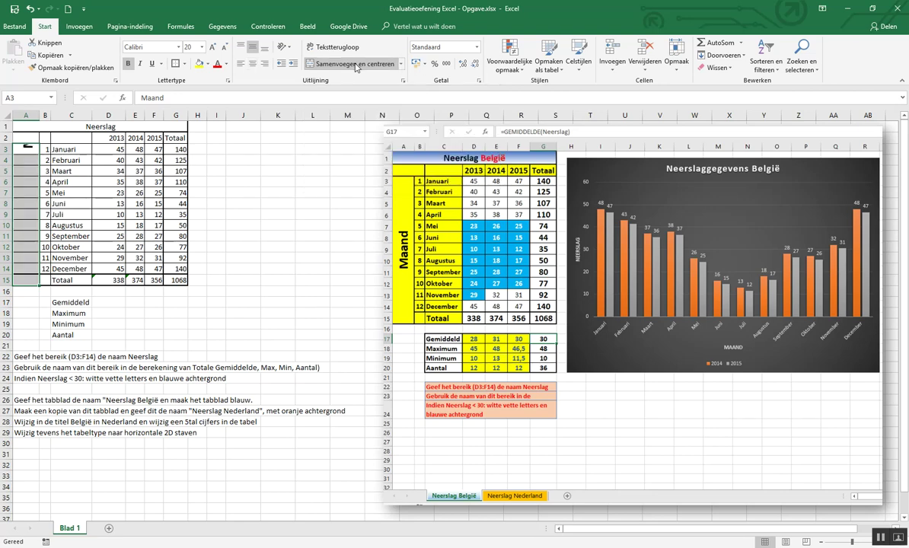
pyautogui.click(354, 64)
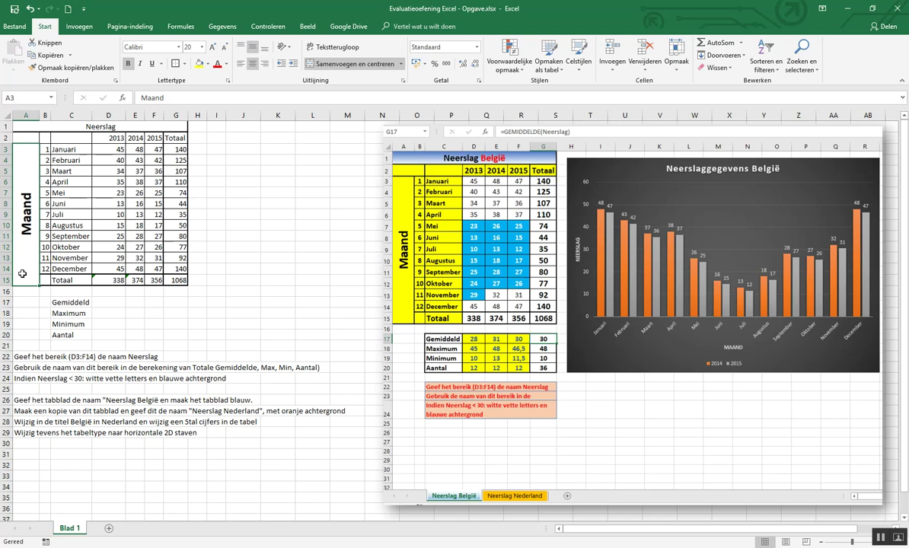
pyautogui.moveTo(22, 273); pyautogui.dragTo(16, 125)
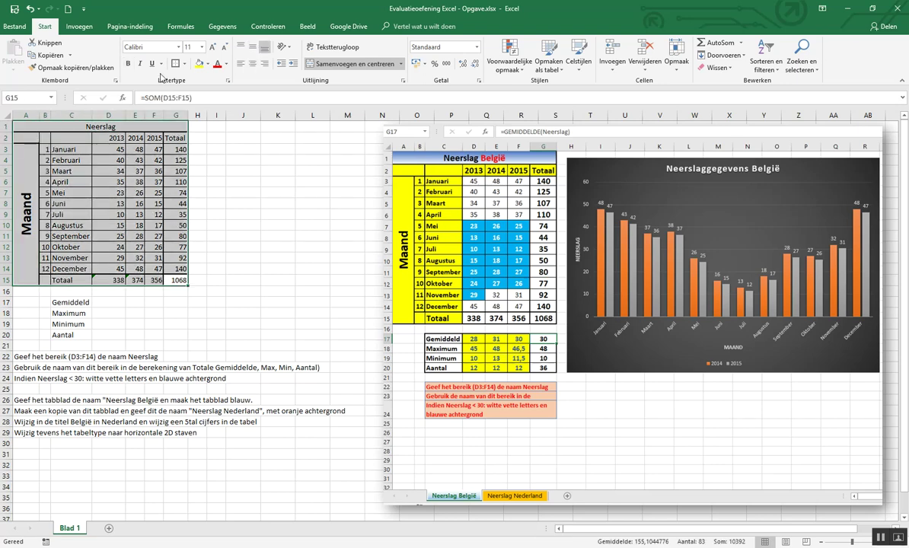
pyautogui.click(256, 156)
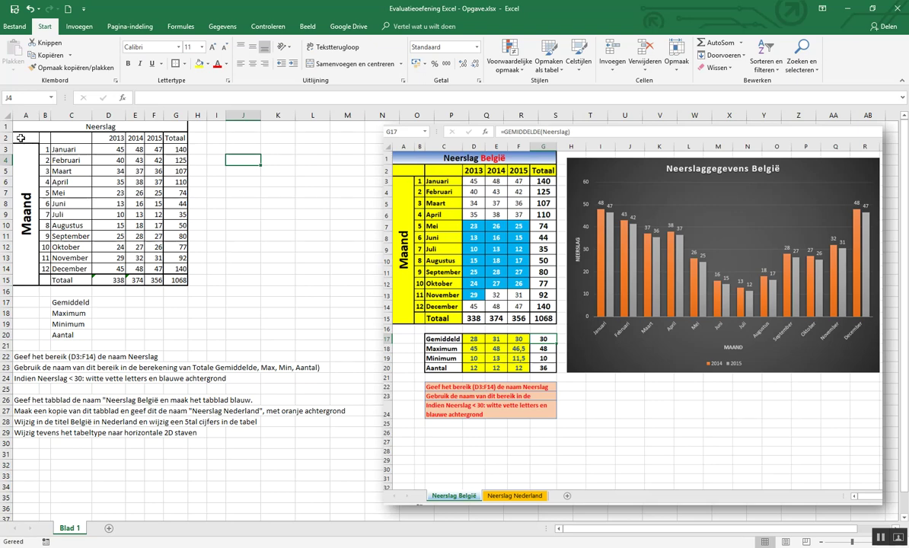
pyautogui.moveTo(20, 138)
pyautogui.mouseDown()
pyautogui.moveTo(67, 225)
pyautogui.moveTo(83, 213)
pyautogui.mouseUp()
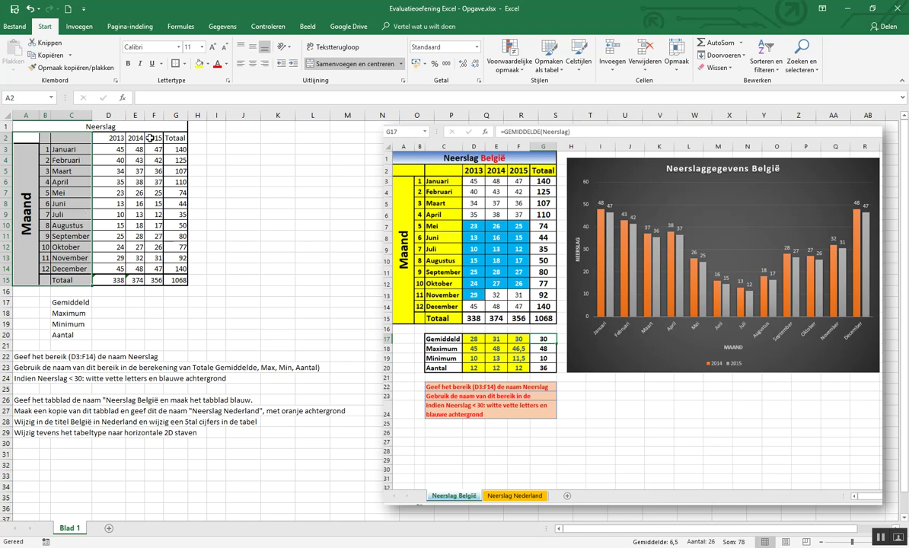
# Add the year headers D2:G2 to the label selection and fill everything yellow.
pyautogui.keyDown('ctrl'); pyautogui.click(112, 139); pyautogui.keyUp('ctrl')
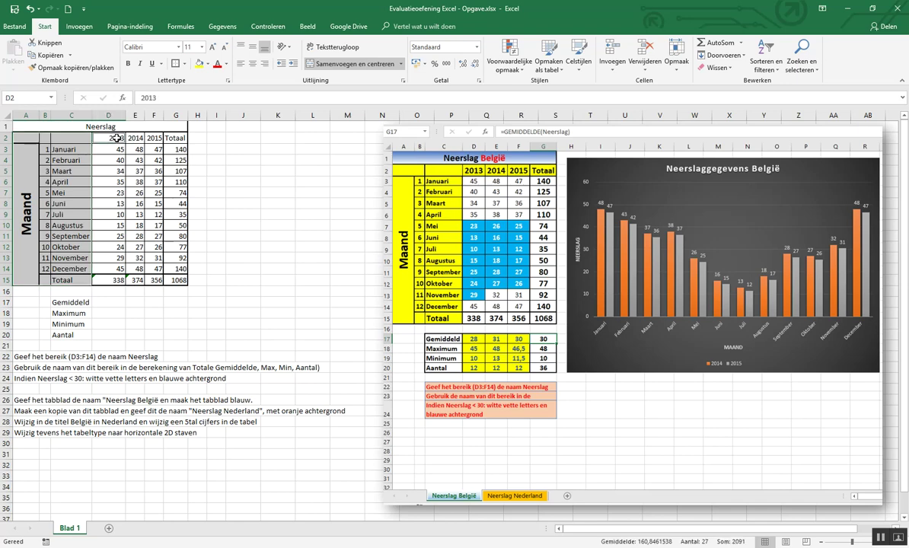
pyautogui.moveTo(117, 138); pyautogui.dragTo(168, 138)
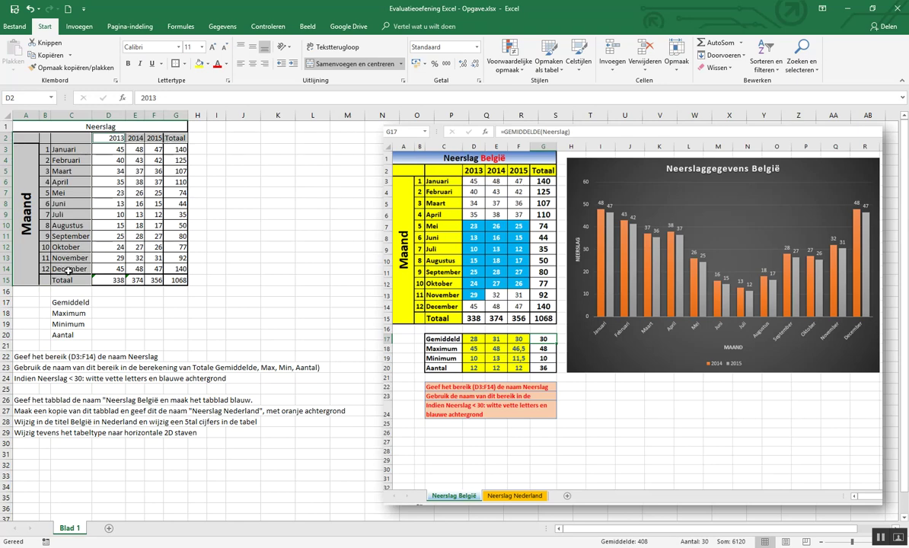
pyautogui.click(211, 70)
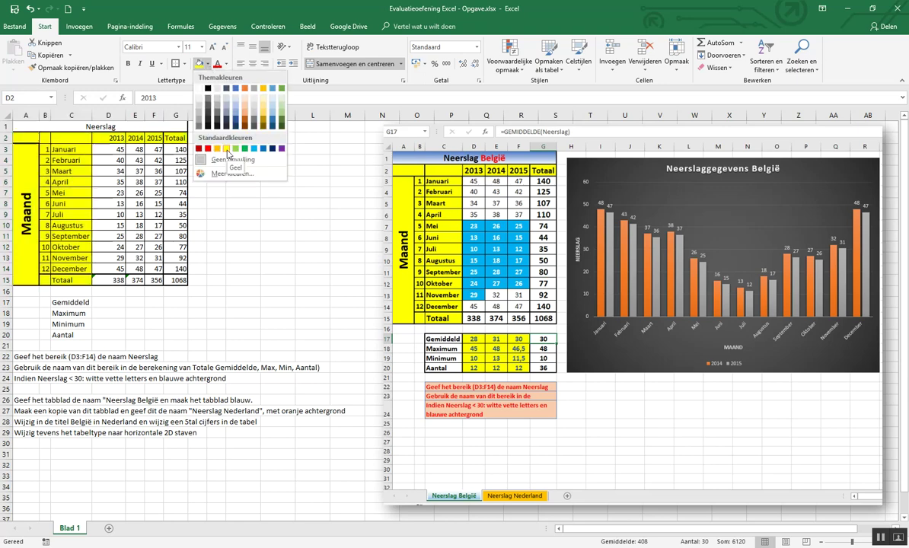
pyautogui.click(213, 139)
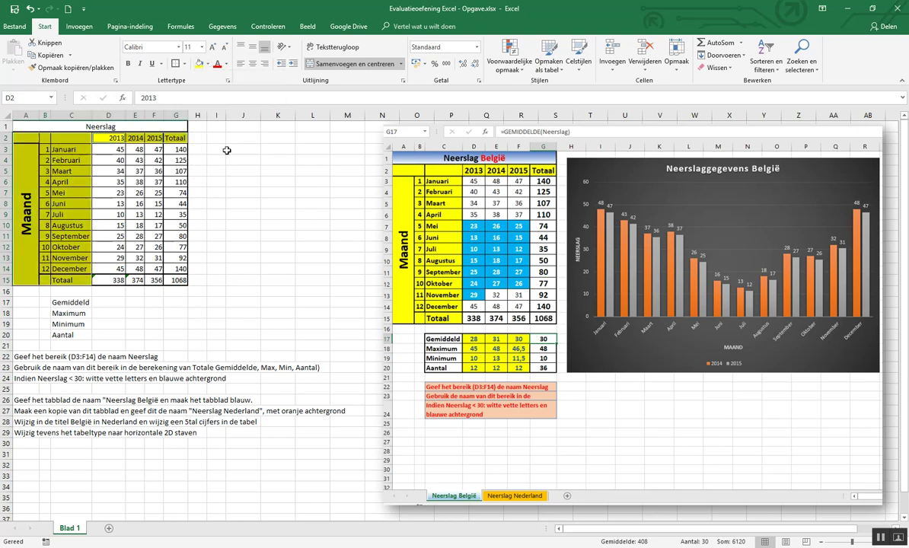
pyautogui.click(227, 150)
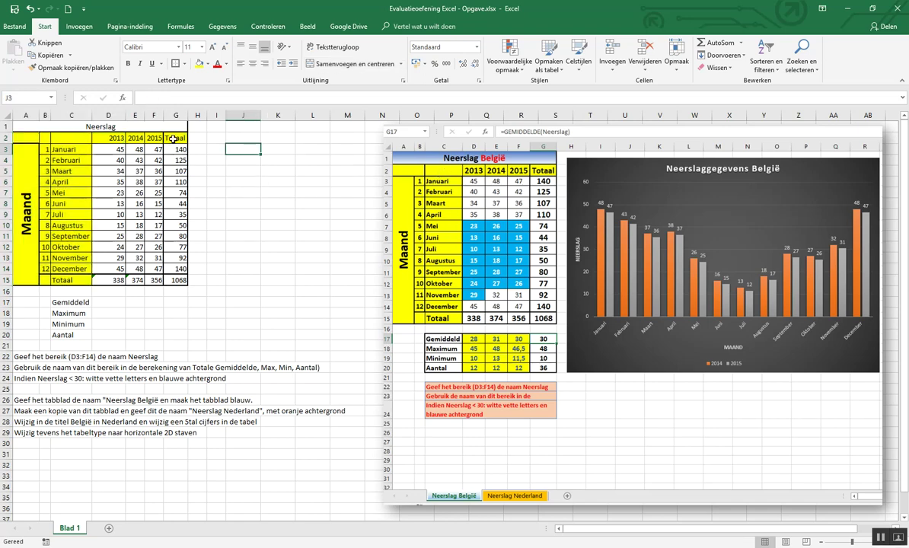
# Make the 2013, 2014, 2015 and Totaal headers in D2:G2 12-point, centred and bold.
pyautogui.moveTo(173, 138); pyautogui.dragTo(23, 138)
pyautogui.click(154, 171)
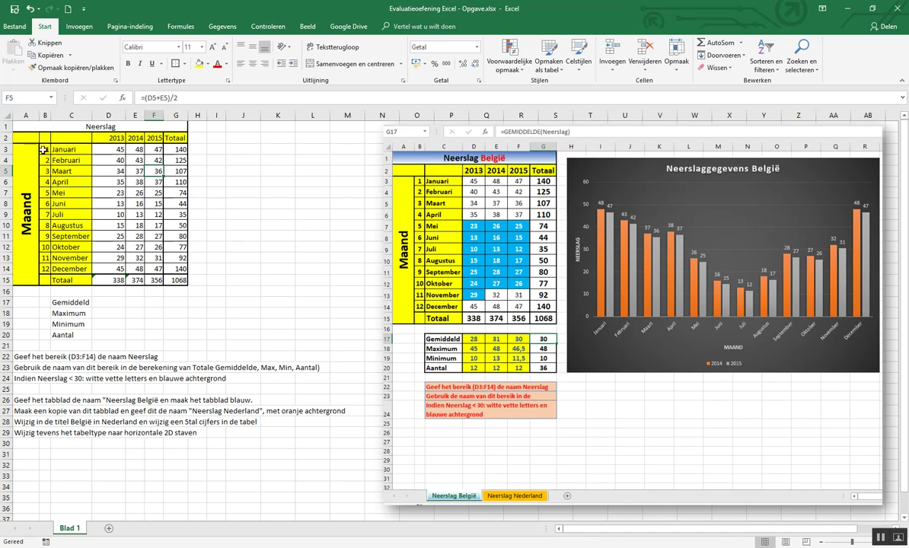
pyautogui.moveTo(44, 150)
pyautogui.mouseDown()
pyautogui.moveTo(60, 151)
pyautogui.moveTo(71, 280)
pyautogui.mouseUp()
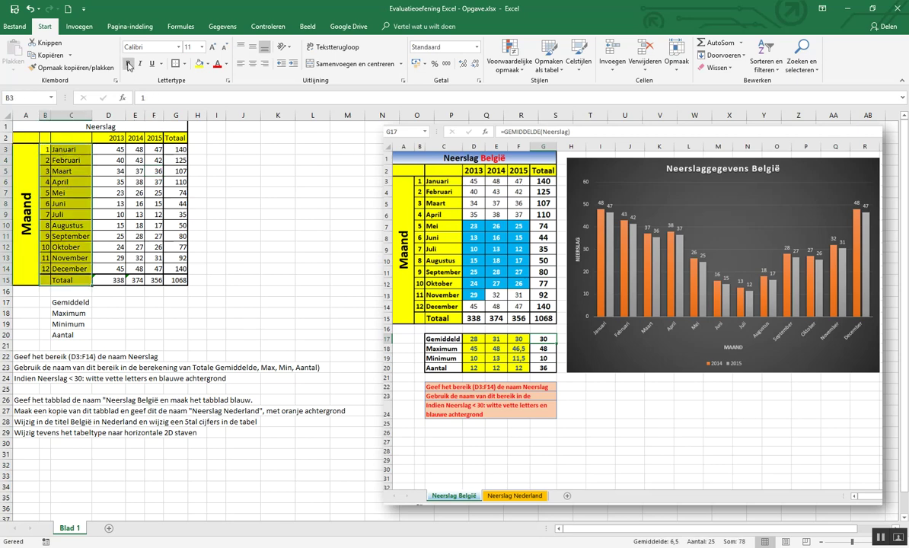
pyautogui.click(121, 137)
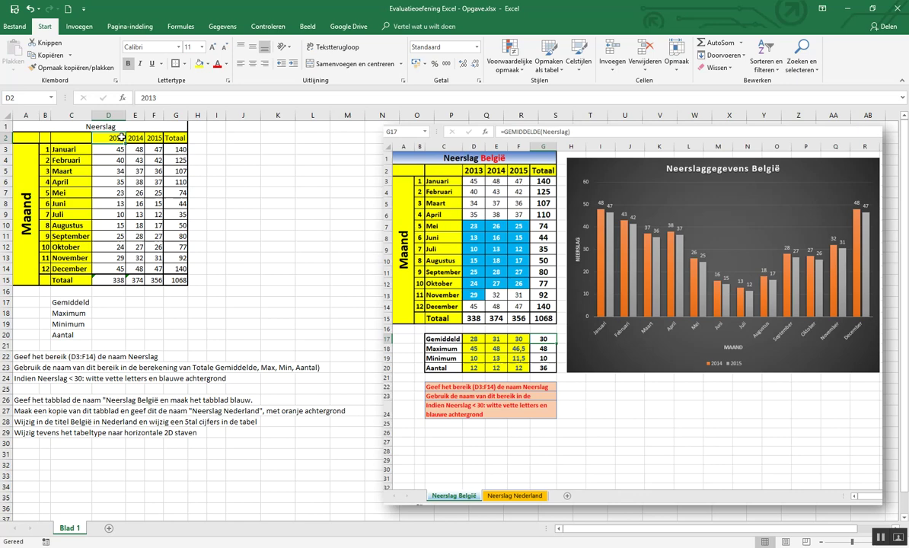
pyautogui.moveTo(121, 137); pyautogui.dragTo(175, 138)
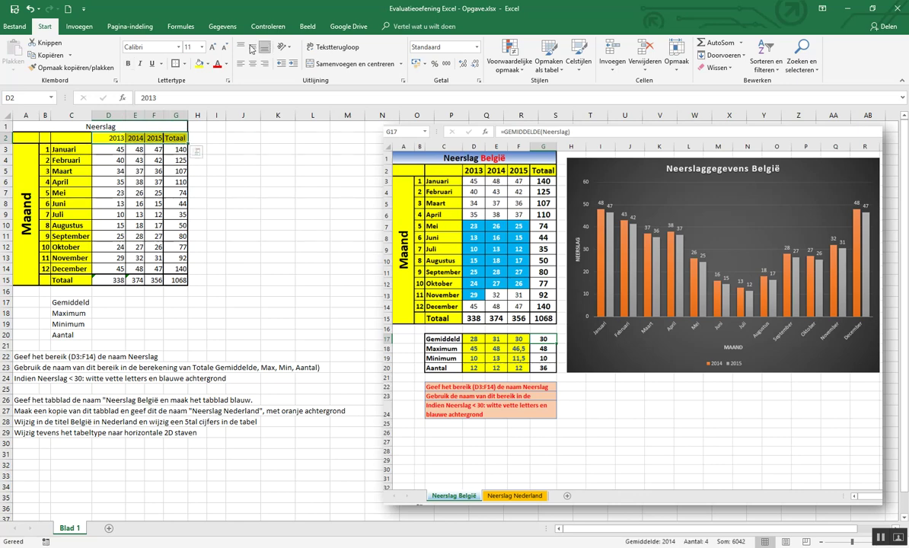
pyautogui.click(213, 47)
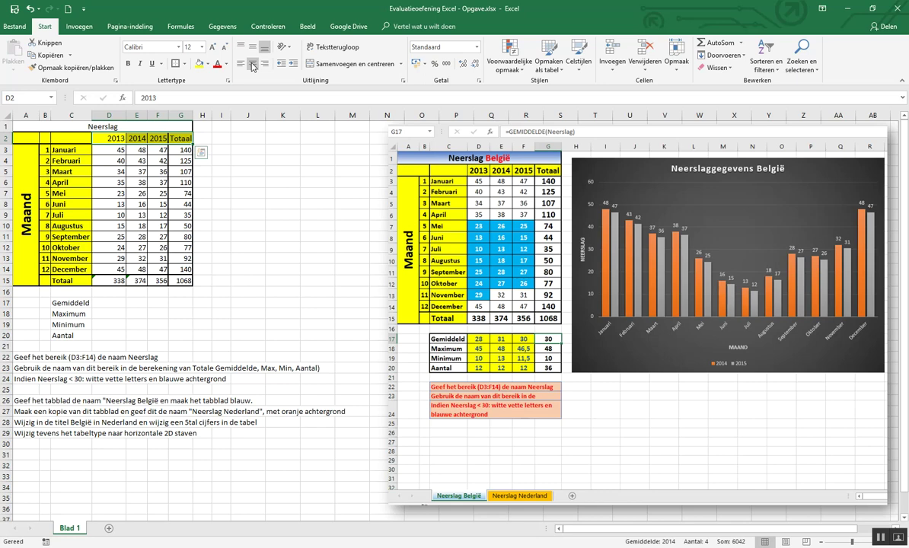
pyautogui.click(253, 67)
pyautogui.click(131, 65)
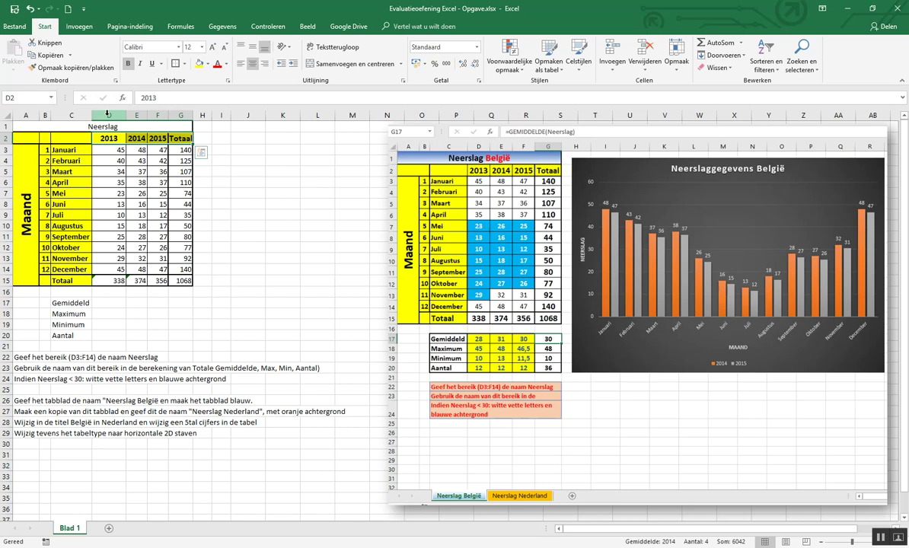
pyautogui.click(176, 172)
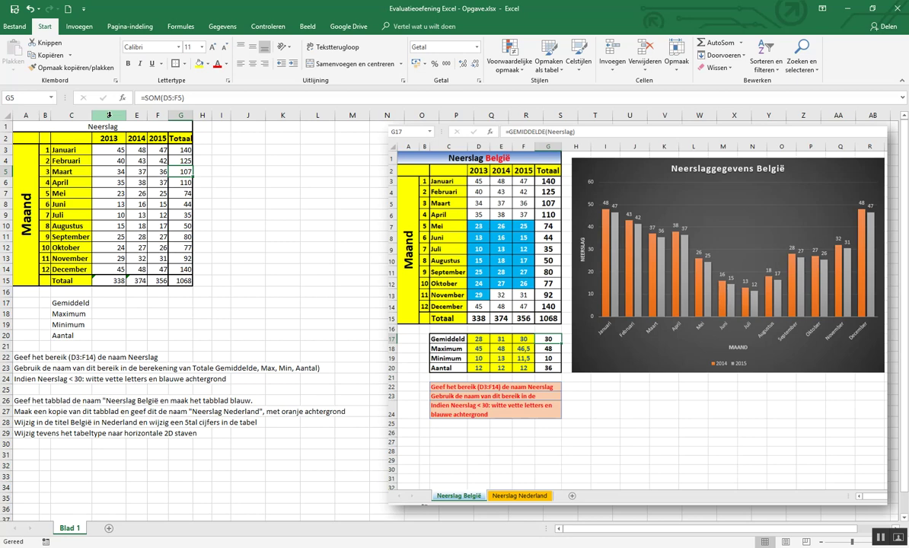
# Set columns D through G to an equal width of 51 pixels (6.43).
pyautogui.moveTo(109, 115); pyautogui.dragTo(178, 113)
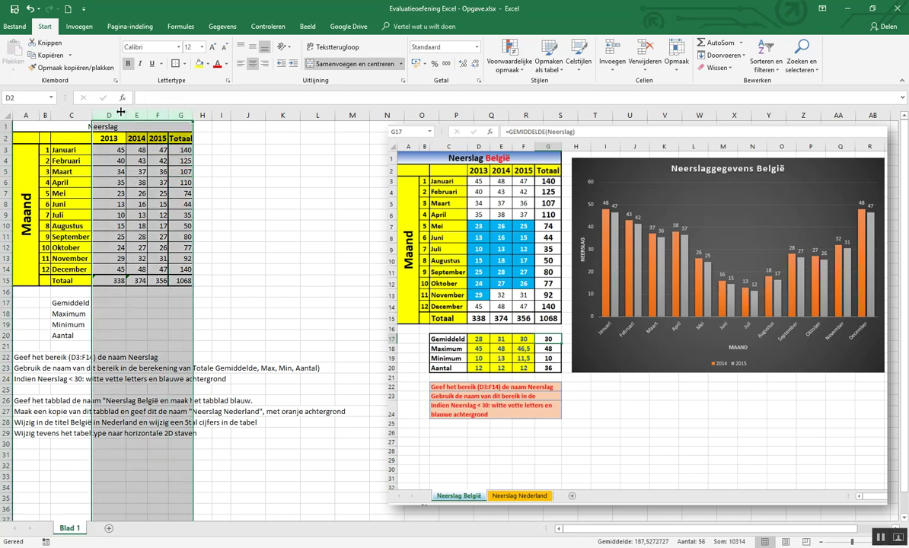
pyautogui.moveTo(120, 112); pyautogui.dragTo(182, 113)
pyautogui.moveTo(144, 114); pyautogui.dragTo(153, 115)
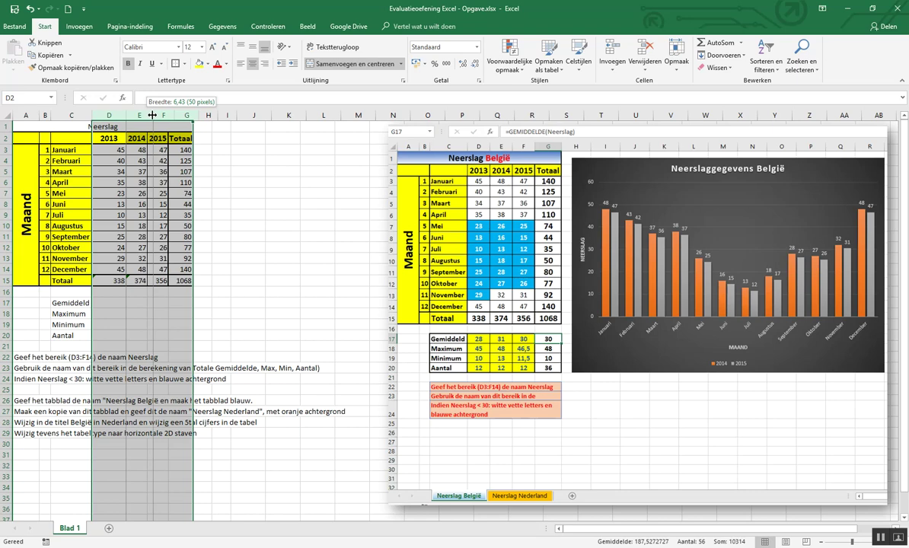
pyautogui.moveTo(152, 115); pyautogui.dragTo(146, 115)
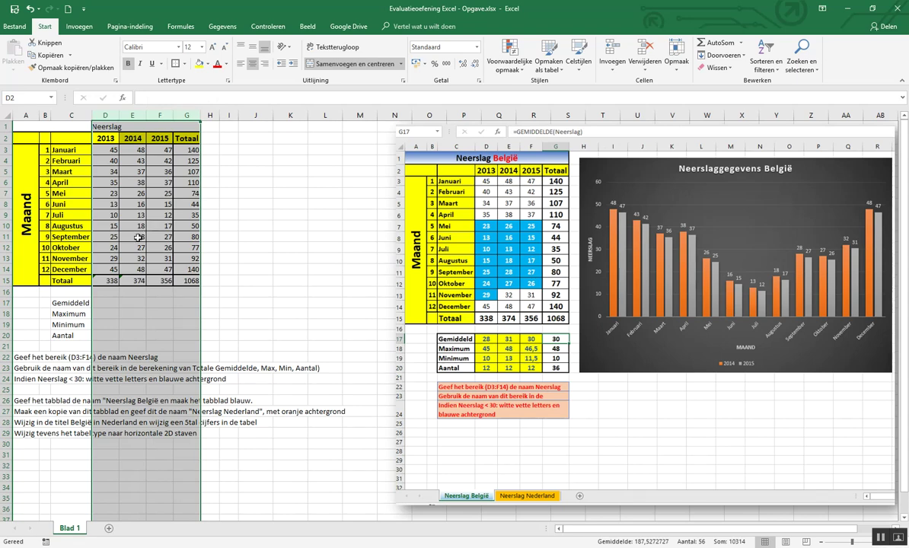
# Centre the monthly rainfall values in D3:F14.
pyautogui.click(255, 248)
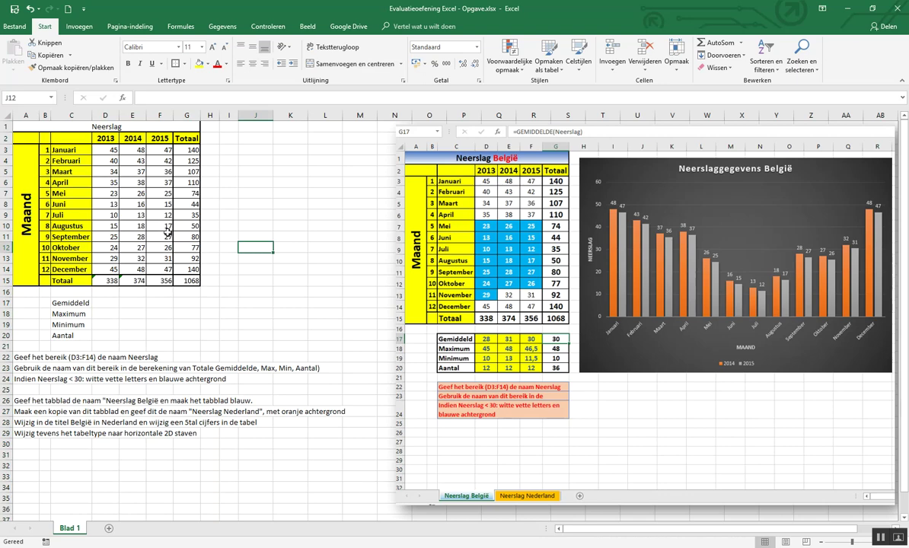
pyautogui.moveTo(105, 150); pyautogui.dragTo(159, 270)
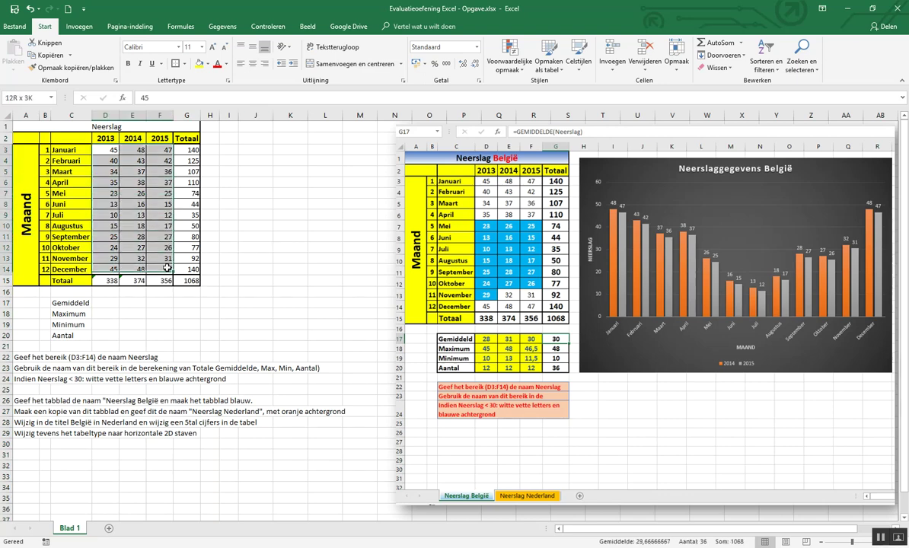
pyautogui.click(252, 64)
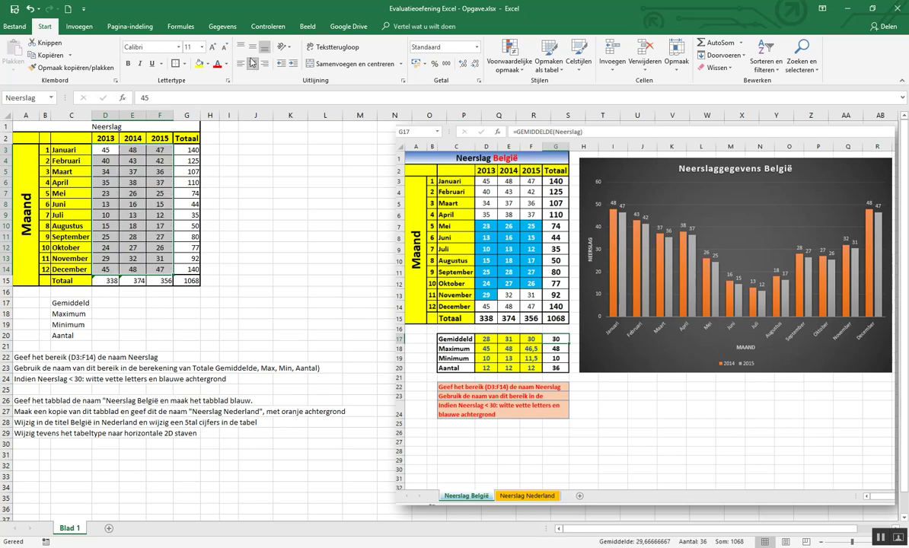
# Make the row 15 totals and the column G totals bold at 12 point.
pyautogui.moveTo(105, 281); pyautogui.dragTo(184, 280)
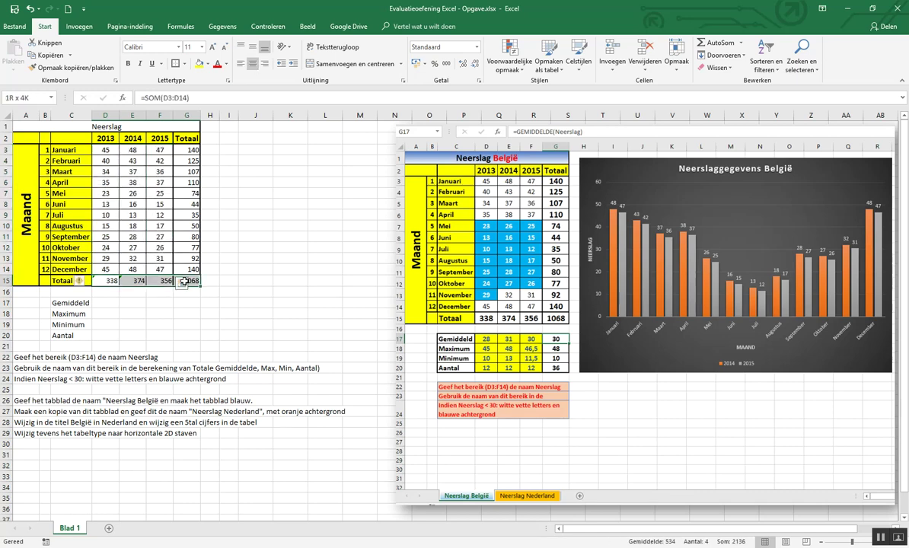
pyautogui.moveTo(185, 149); pyautogui.dragTo(187, 248)
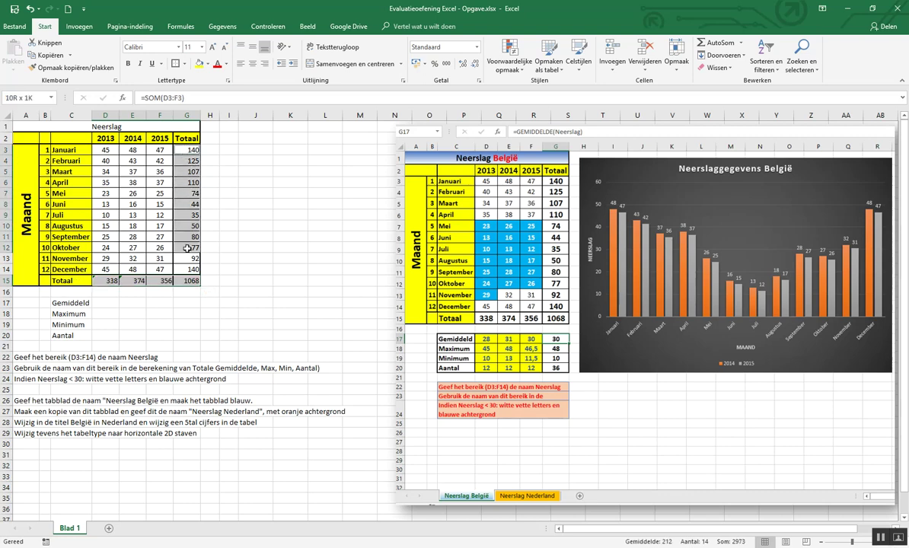
pyautogui.moveTo(187, 247); pyautogui.dragTo(187, 269)
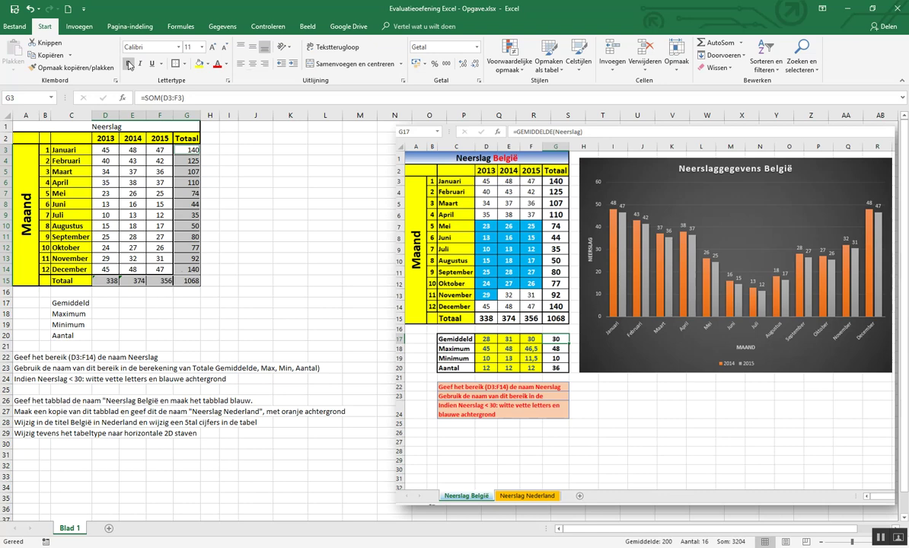
pyautogui.click(129, 64)
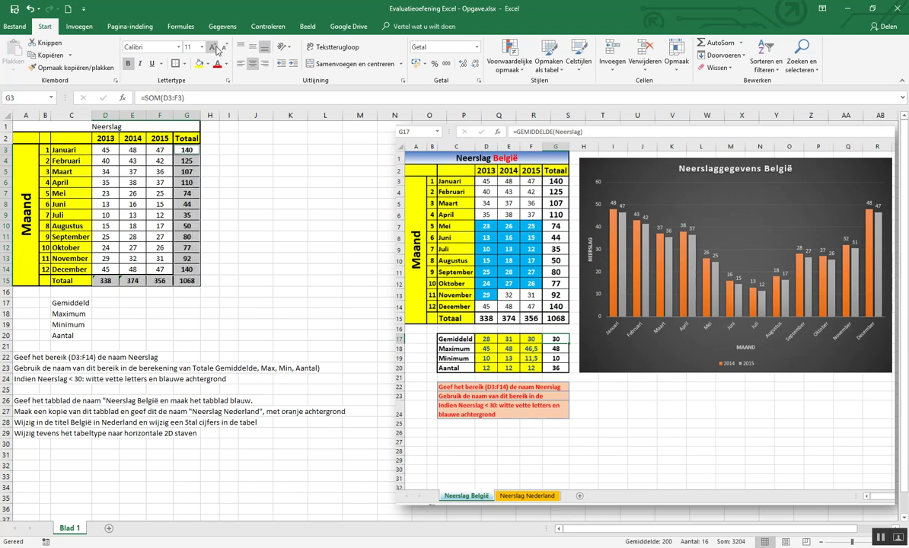
pyautogui.click(214, 47)
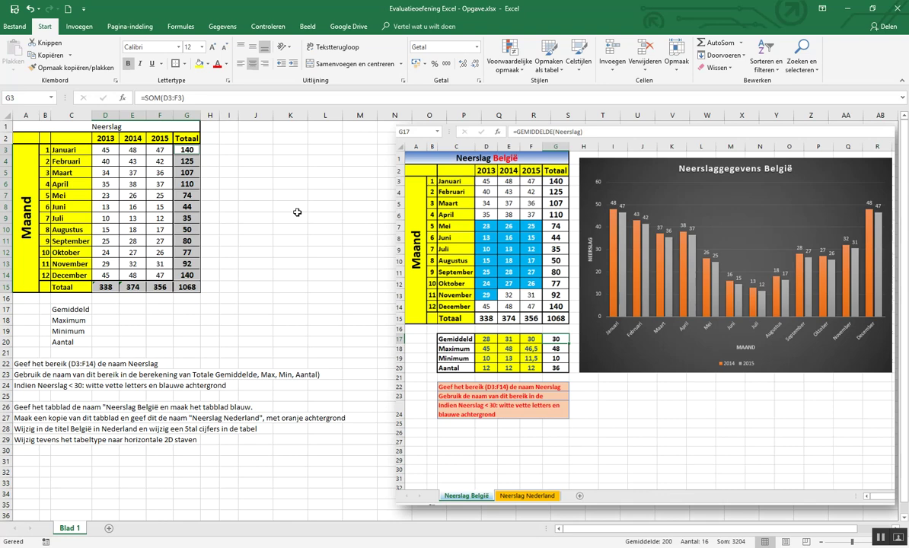
pyautogui.click(296, 214)
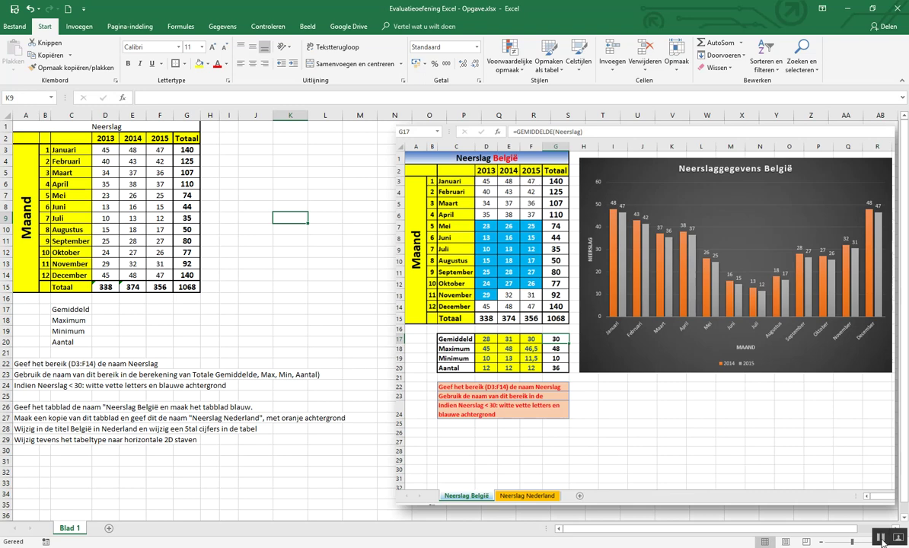
pyautogui.click(880, 538)
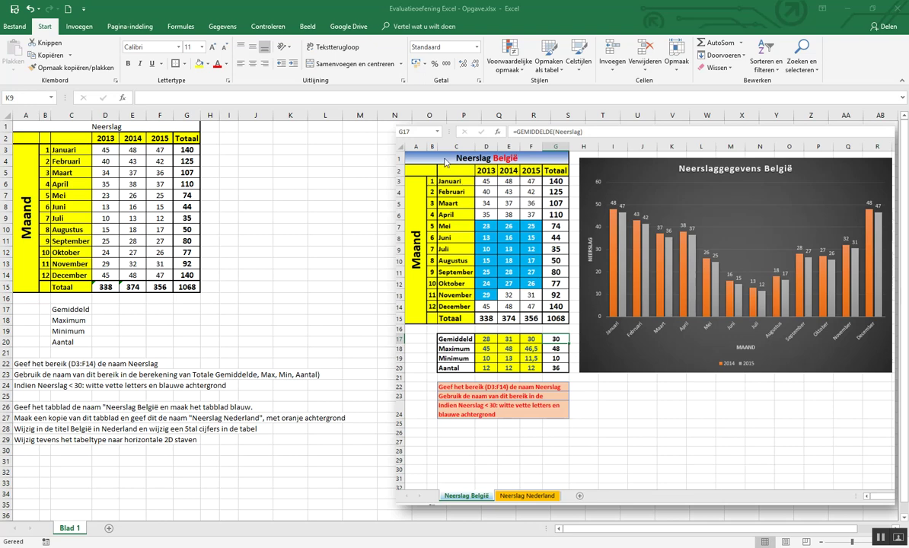
pyautogui.click(102, 127)
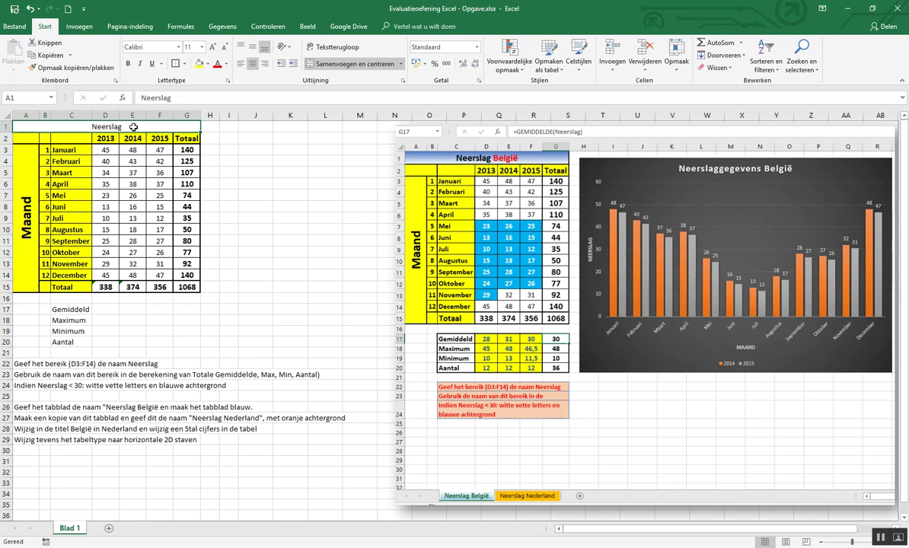
pyautogui.click(296, 240)
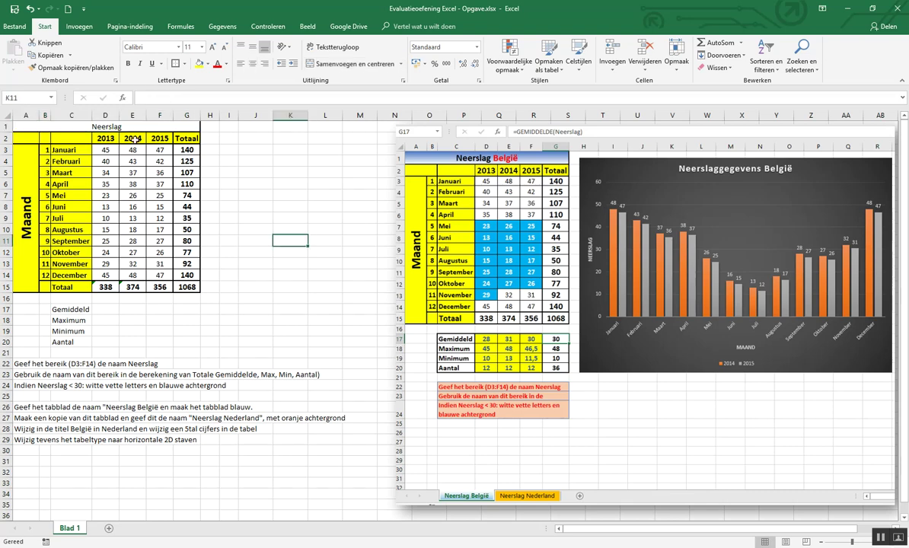
pyautogui.click(144, 126)
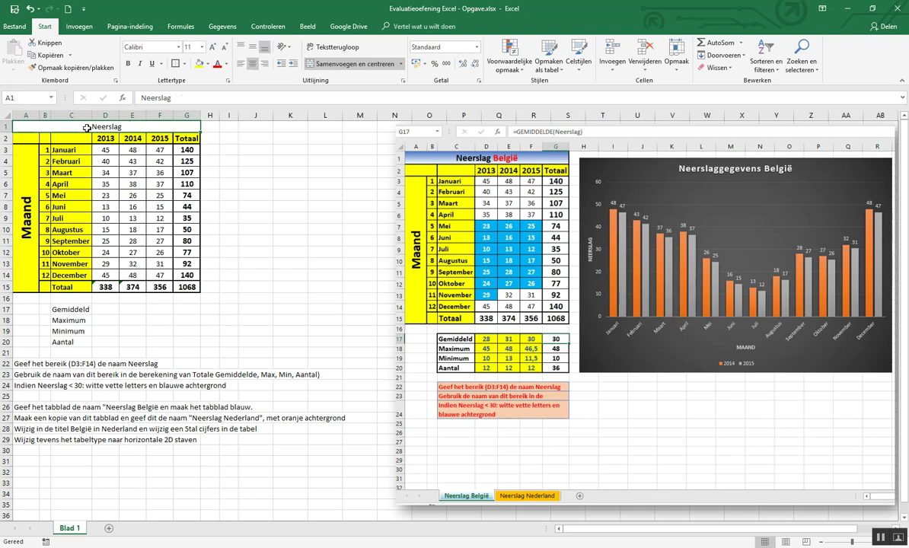
# Change the title to 'Neerslag België' and select the merged title cell A1.
pyautogui.press('F2')
pyautogui.write(' België')
pyautogui.press('Return')
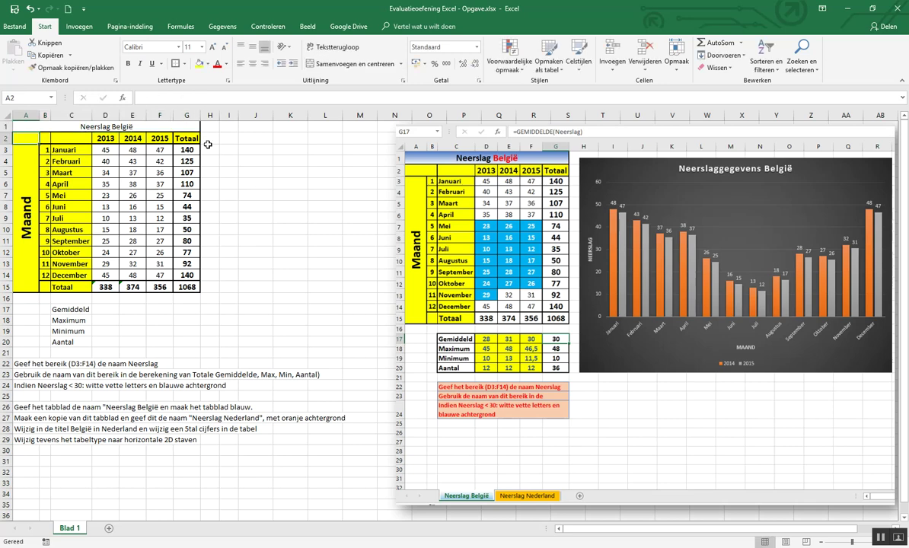
pyautogui.press('Up')
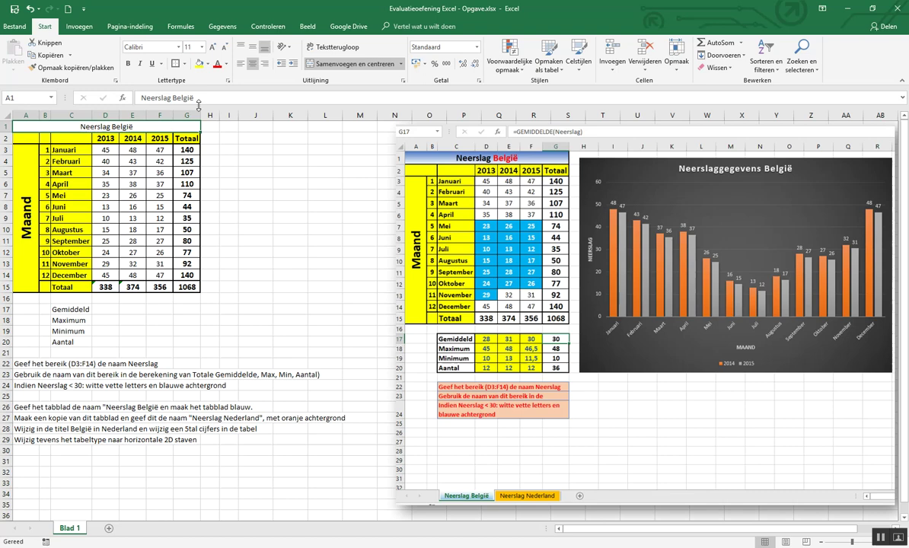
pyautogui.doubleClick(156, 97)
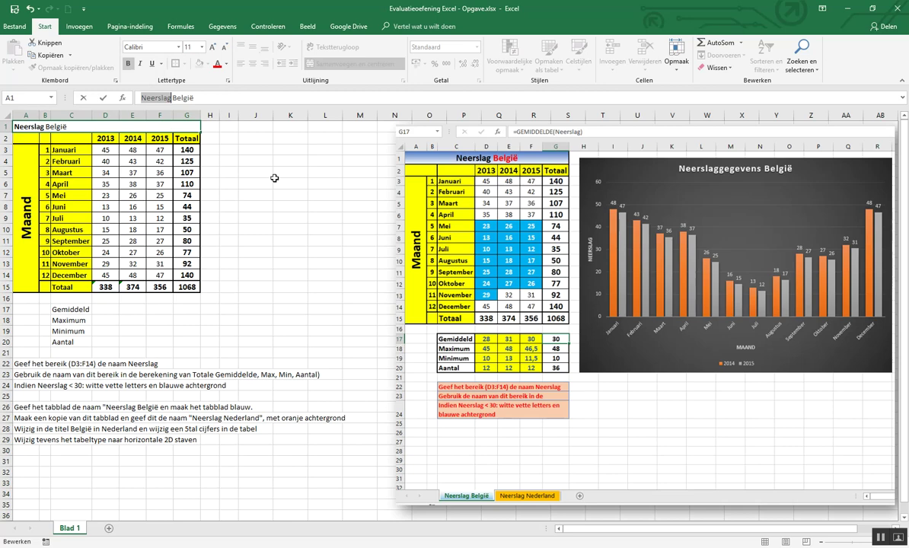
pyautogui.click(274, 180)
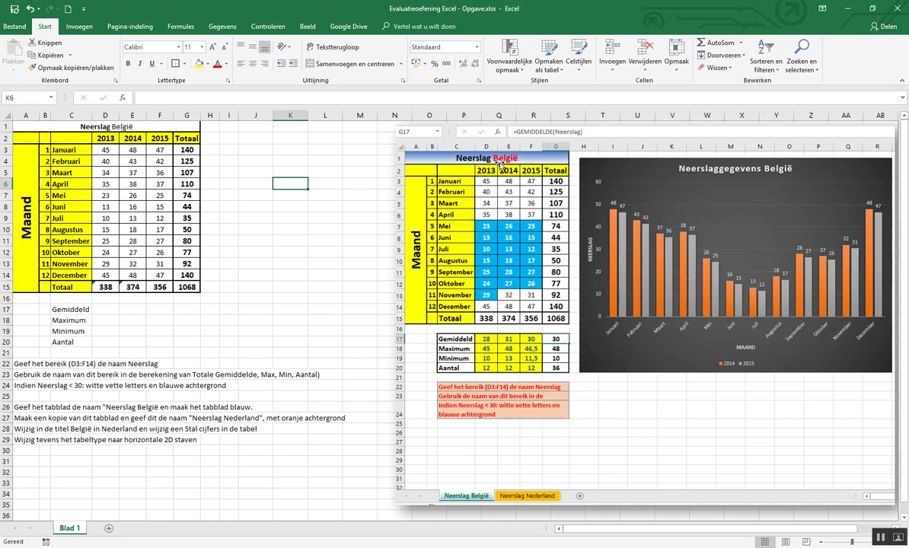
pyautogui.click(131, 127)
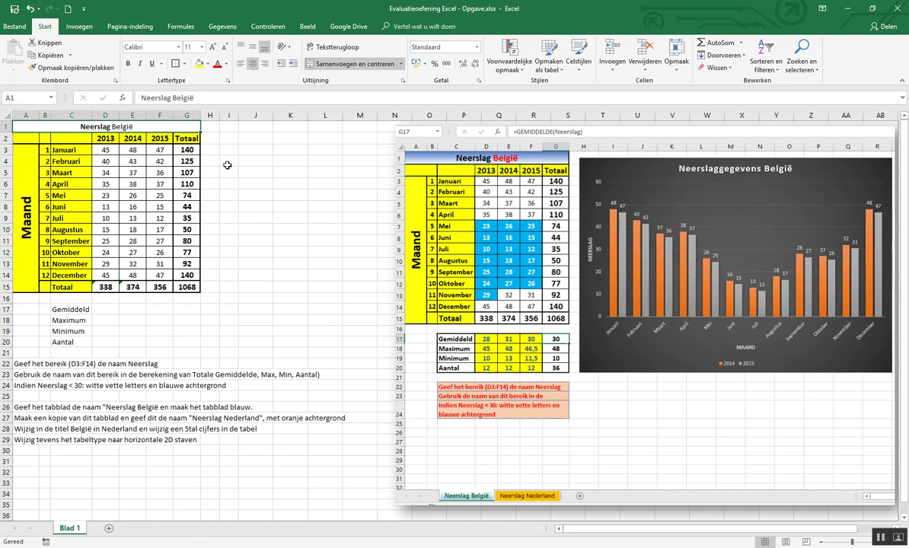
# Format the word 'België' in the title bold and red, then reselect the title cell.
pyautogui.doubleClick(123, 127)
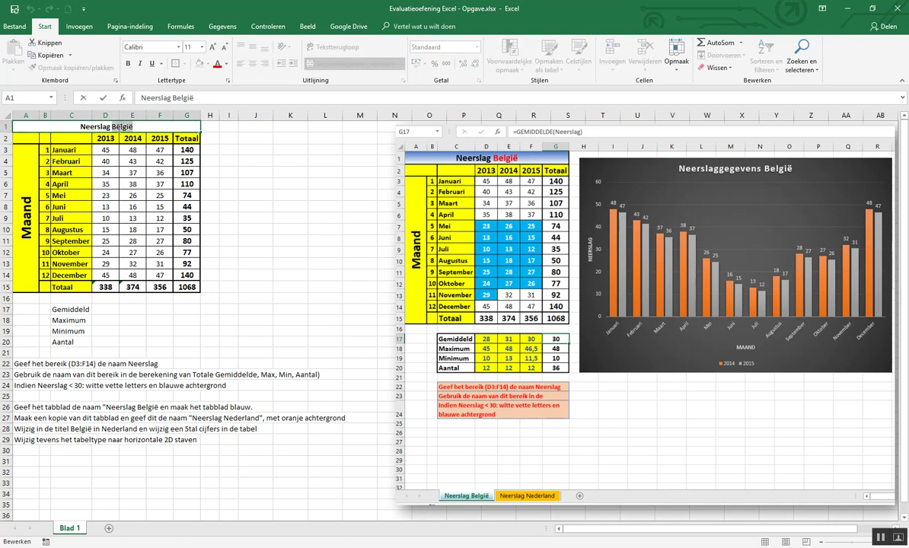
pyautogui.click(129, 65)
pyautogui.click(226, 64)
pyautogui.click(216, 150)
pyautogui.click(266, 159)
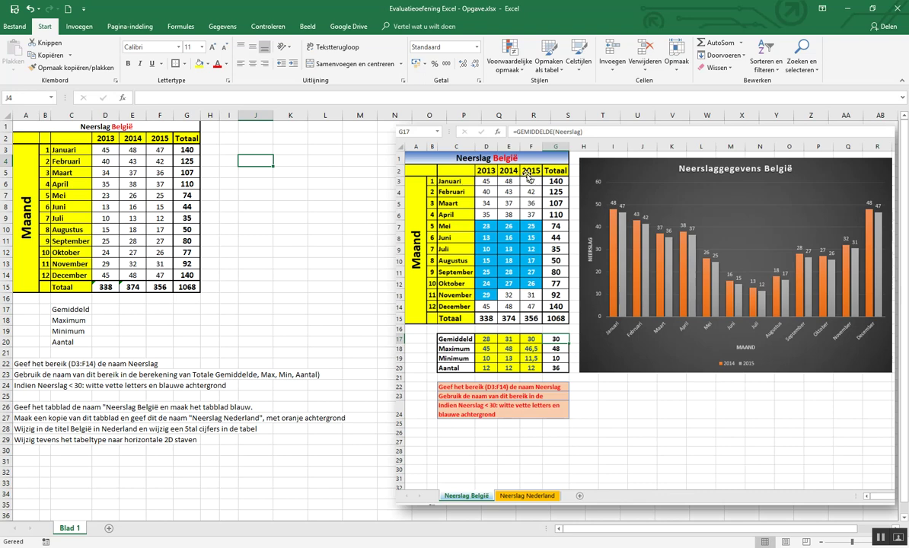
pyautogui.click(312, 209)
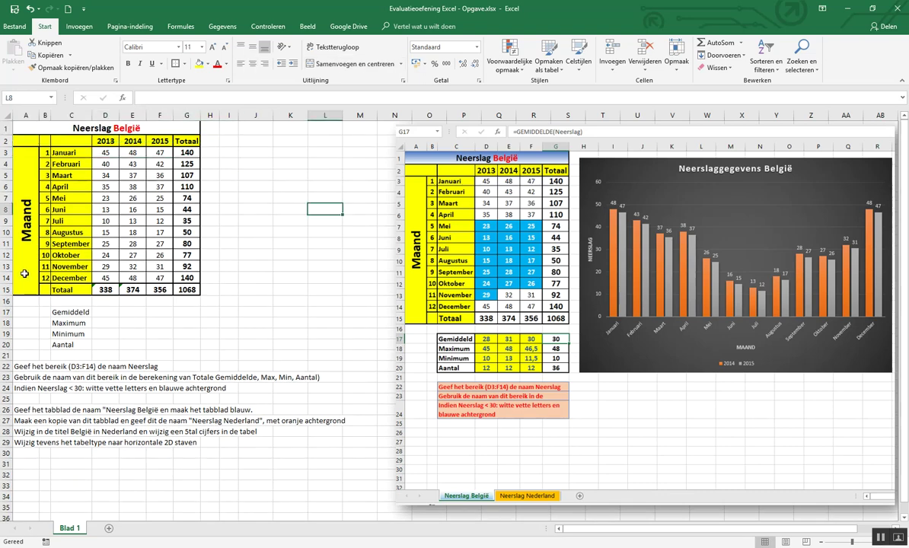
pyautogui.click(101, 130)
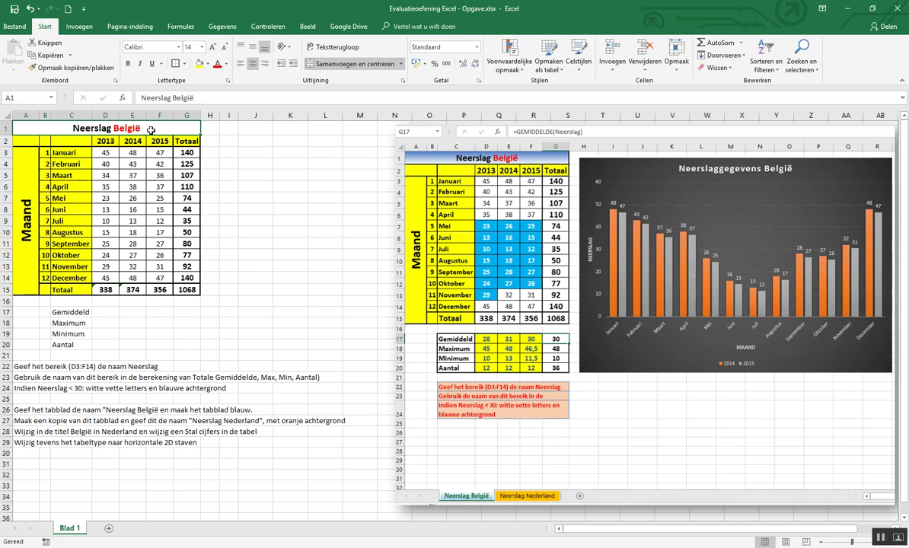
# Fill the title cell light blue and bring up the Meer randen border settings.
pyautogui.click(204, 64)
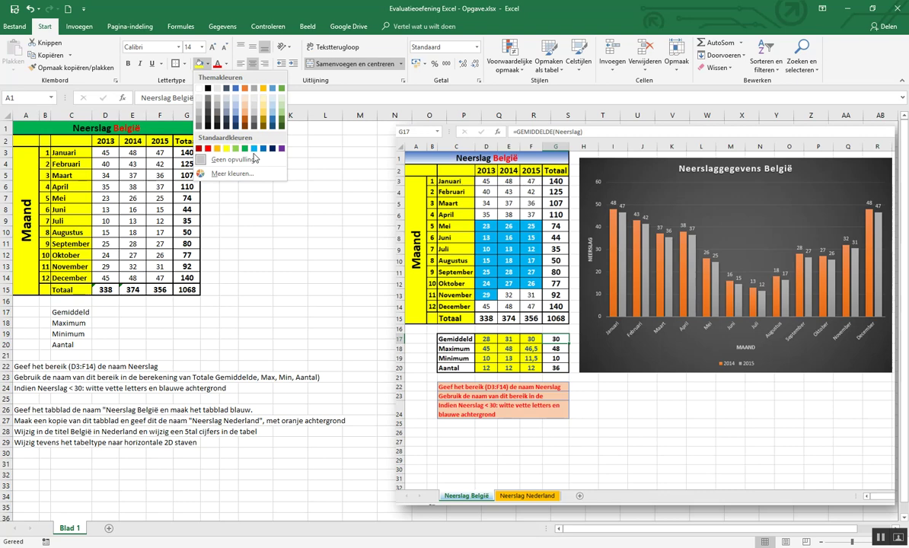
pyautogui.click(254, 148)
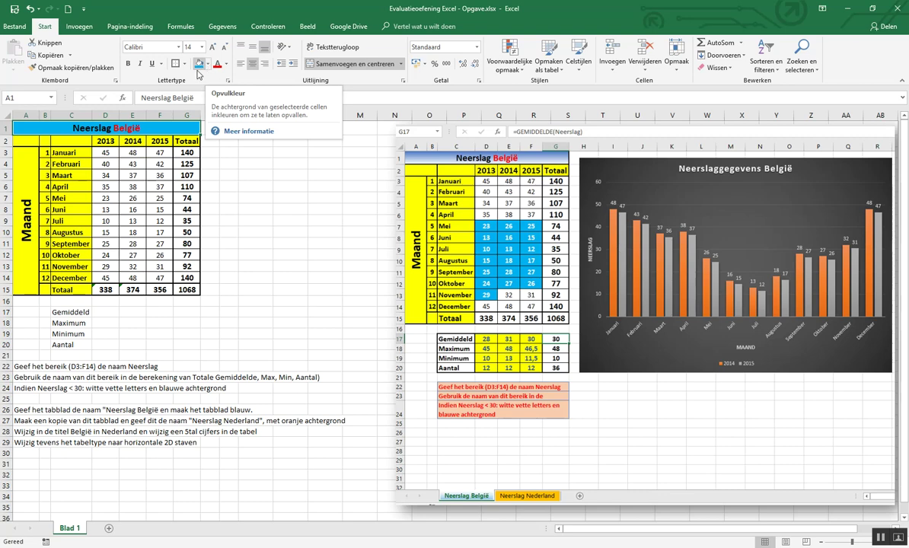
pyautogui.click(185, 65)
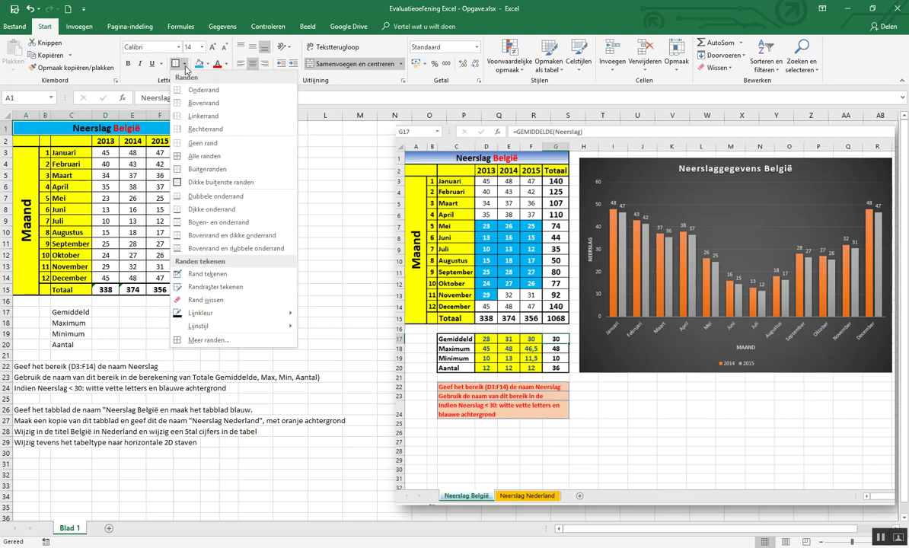
pyautogui.click(206, 341)
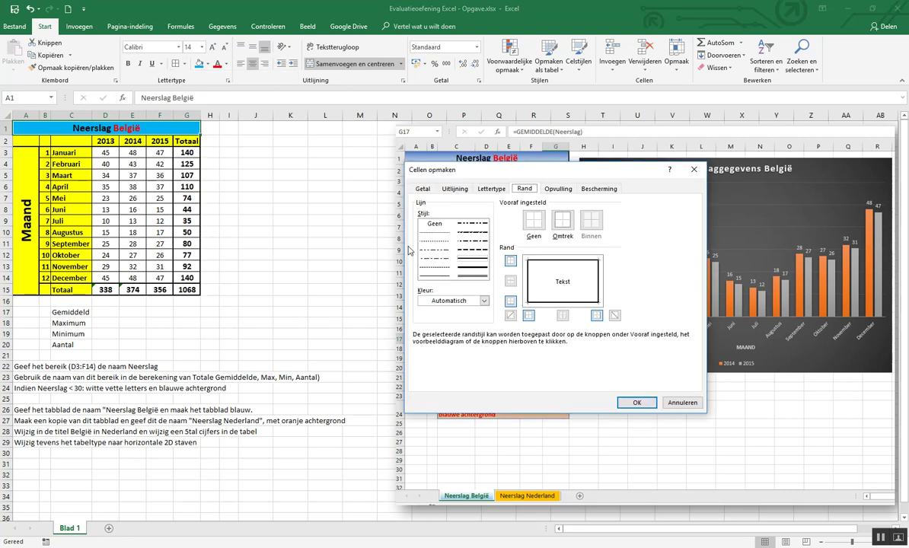
# Give the 'Neerslag België' title cell a two-colour blue gradient fill with horizontal shading.
pyautogui.moveTo(532, 172)
pyautogui.mouseDown()
pyautogui.moveTo(488, 155)
pyautogui.moveTo(435, 96)
pyautogui.mouseUp()
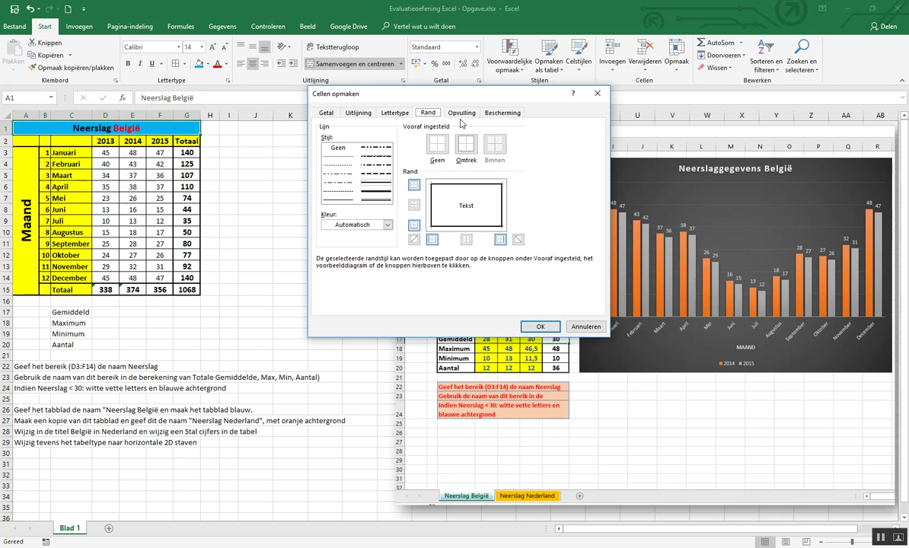
pyautogui.click(461, 113)
pyautogui.click(552, 160)
pyautogui.click(430, 162)
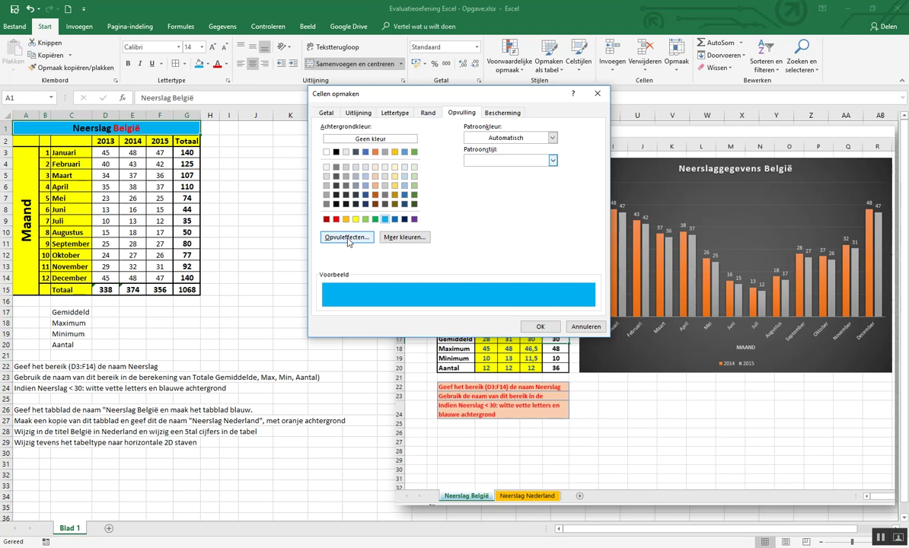
pyautogui.moveTo(348, 242); pyautogui.dragTo(345, 335)
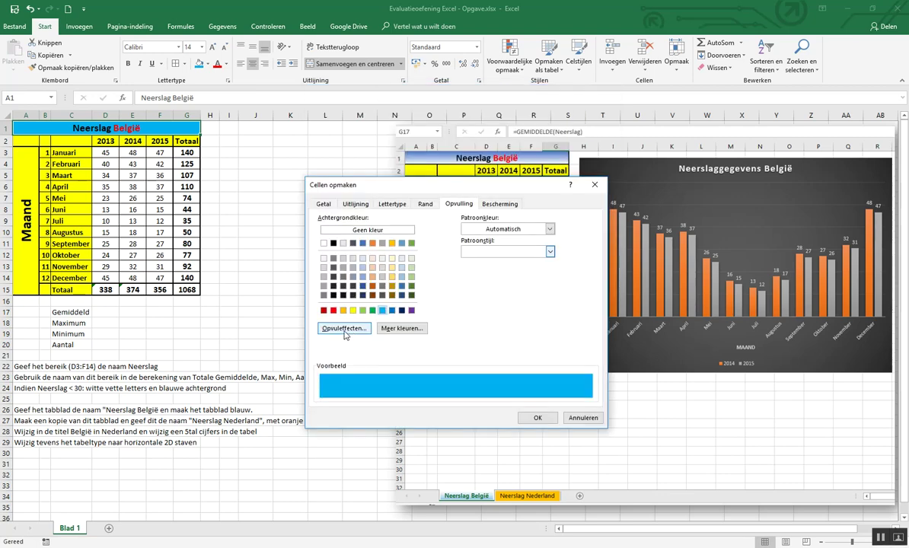
pyautogui.click(345, 328)
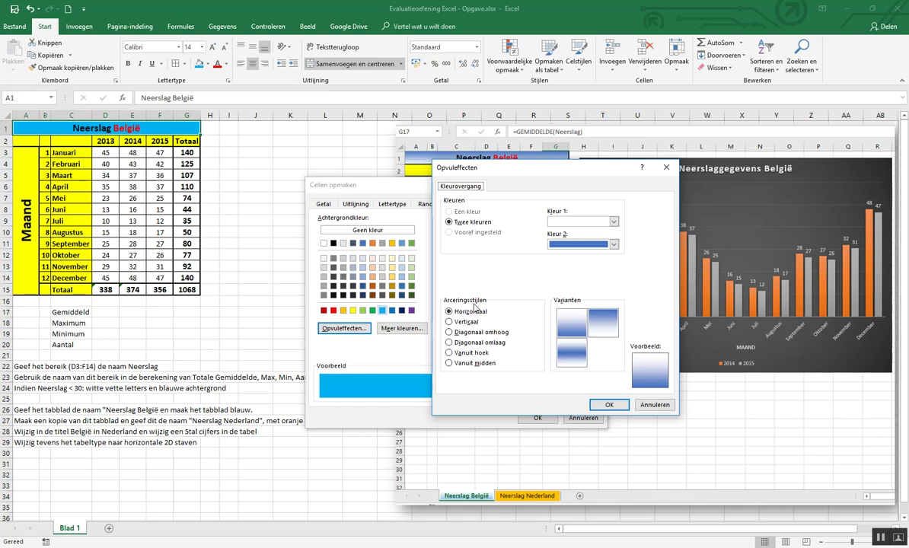
pyautogui.press('Return')
pyautogui.press('Return')
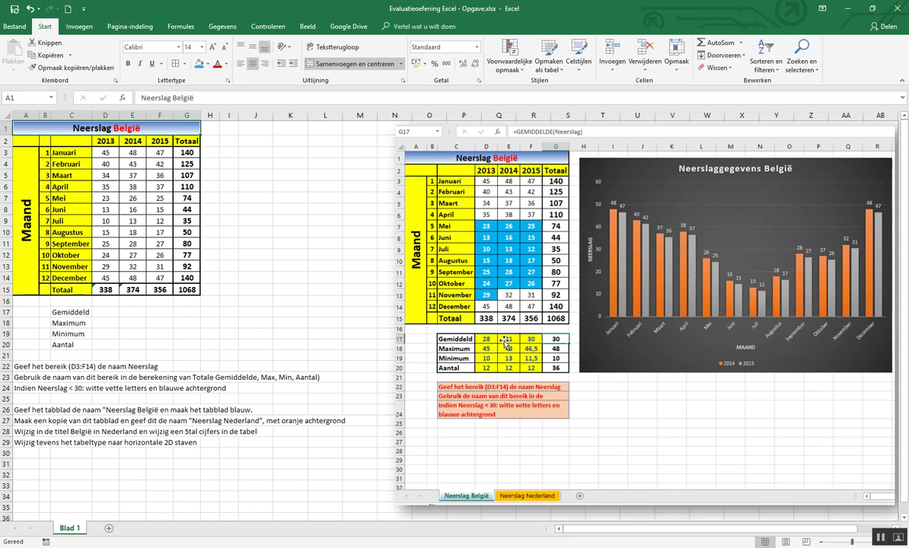
# Enter =D15/12 in D17 and remove its decimals so it shows 28.
pyautogui.click(67, 313)
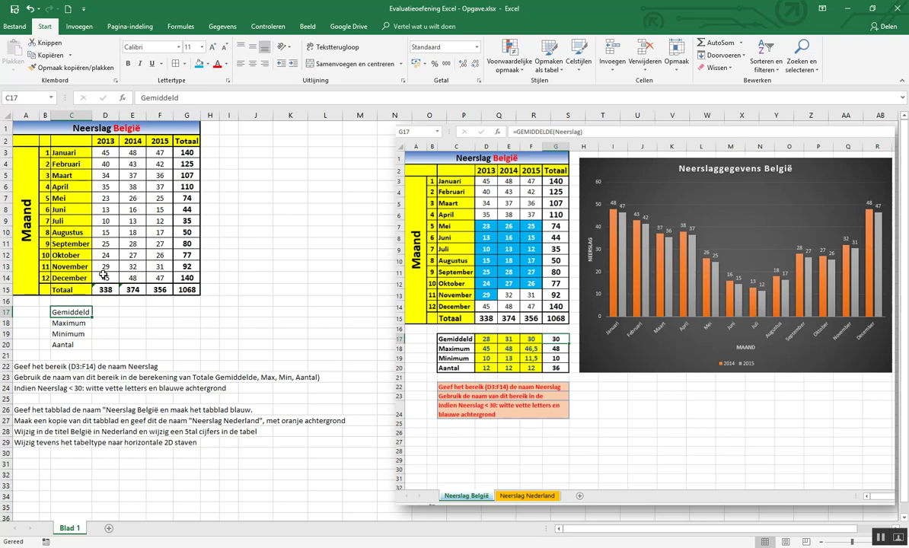
pyautogui.press('Right')
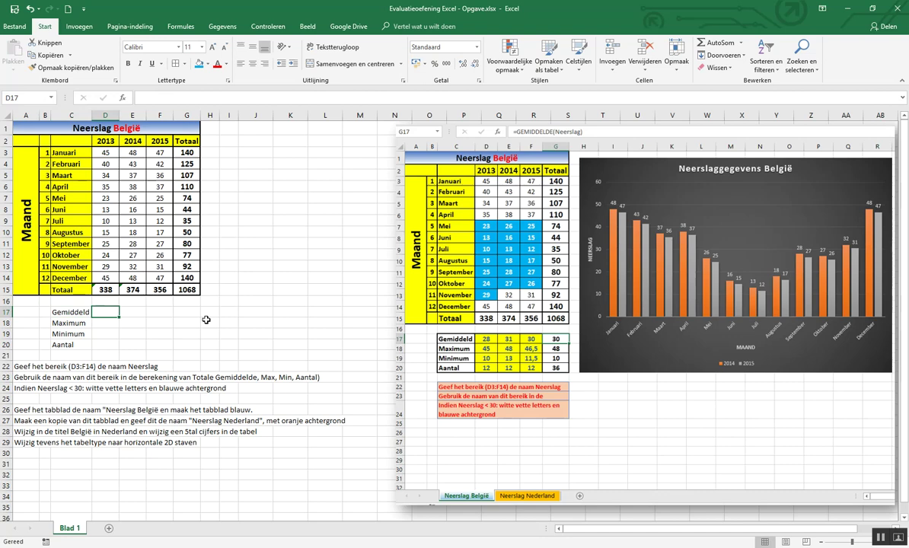
pyautogui.write('=')
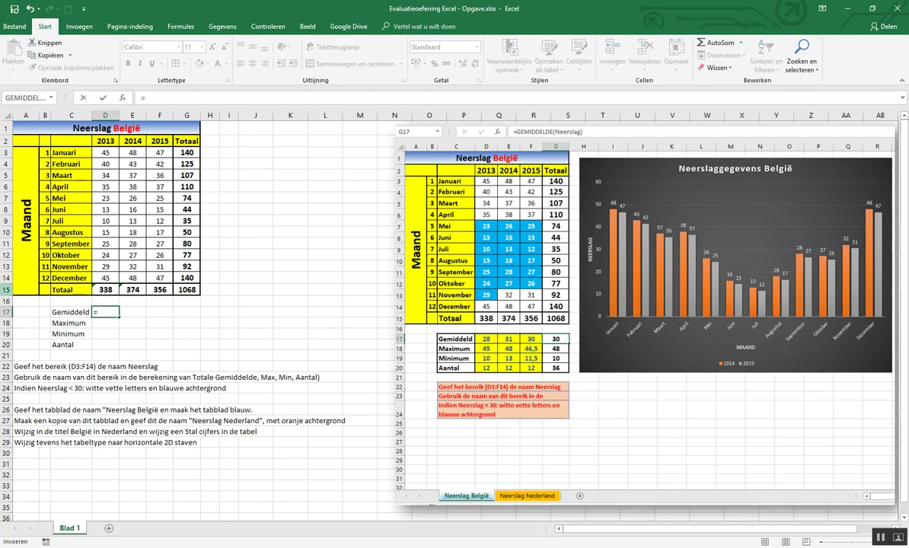
pyautogui.click(104, 289)
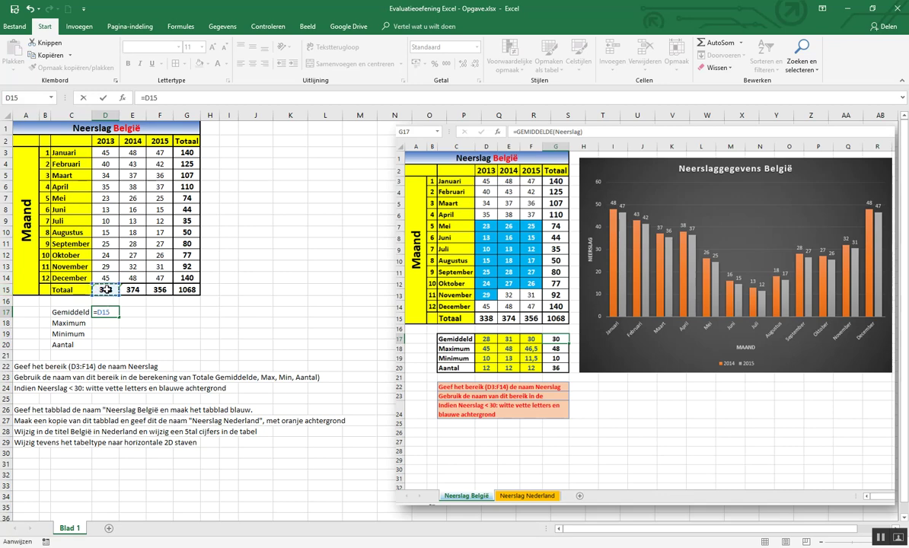
pyautogui.write('/')
pyautogui.write('12')
pyautogui.press('Return')
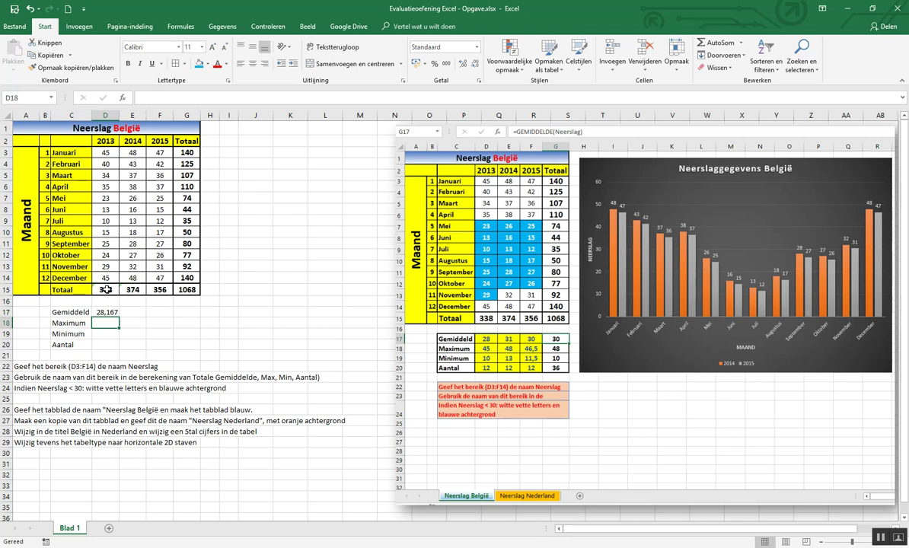
pyautogui.click(105, 312)
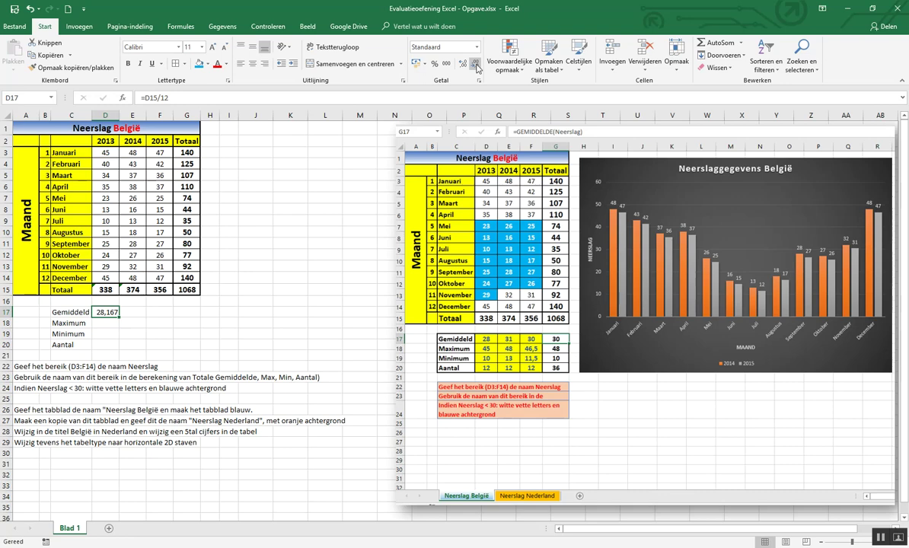
pyautogui.tripleClick(476, 66)
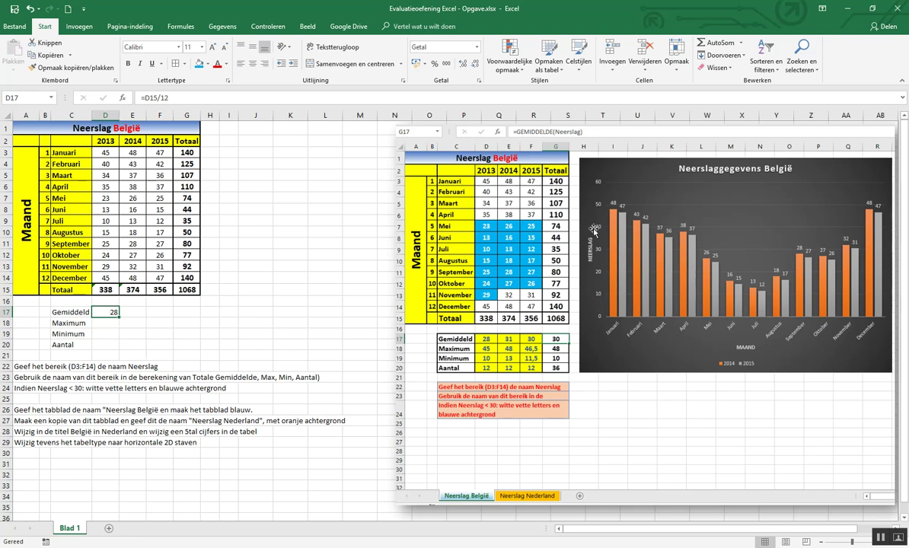
# Replace D17 with =GEMIDDELDE(D3:D14) and fill it across to F17, giving 28, 31 and 30.
pyautogui.click(739, 44)
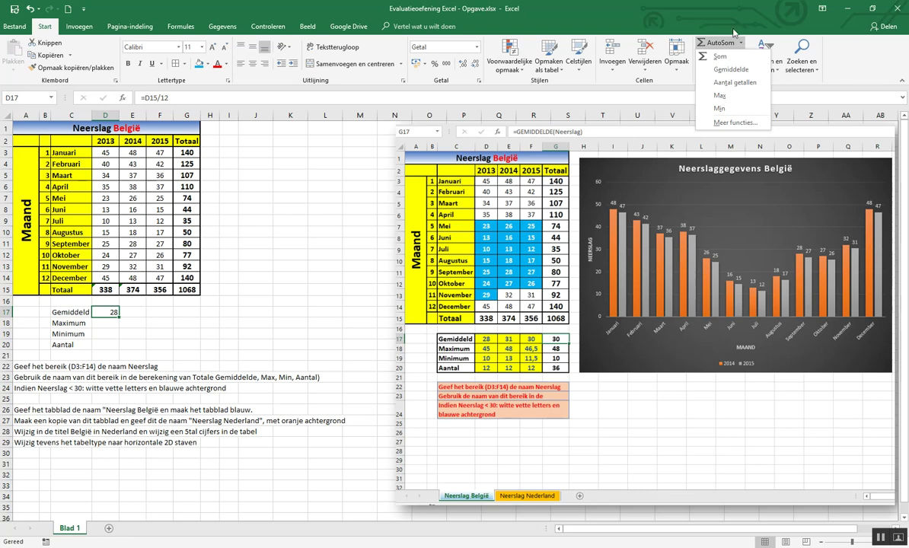
pyautogui.click(733, 32)
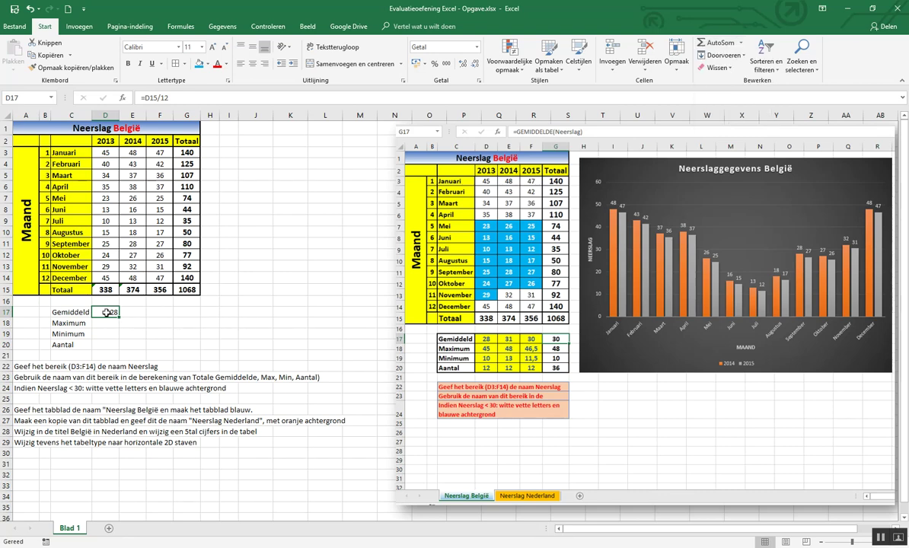
pyautogui.press('Delete')
pyautogui.hotkey('alt', 'h')
pyautogui.press('u')
pyautogui.press('a')
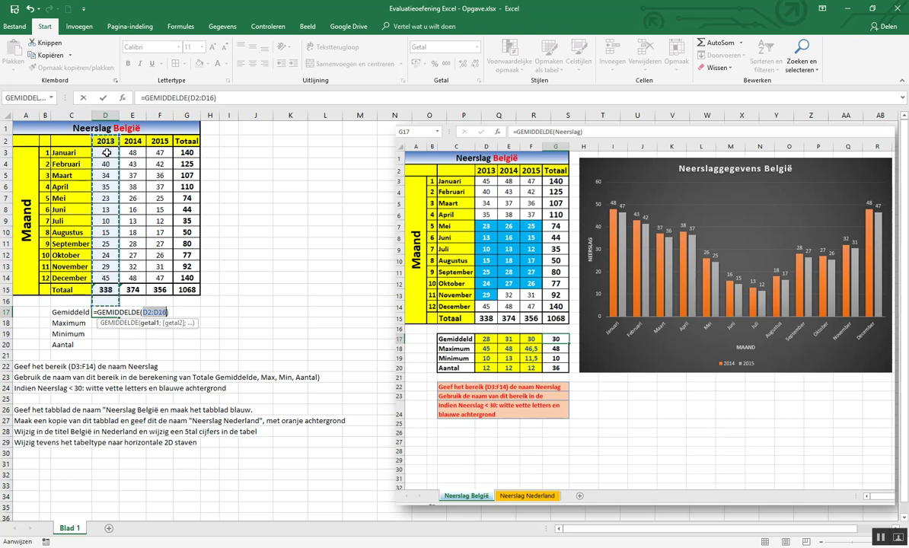
pyautogui.moveTo(107, 152); pyautogui.dragTo(107, 278)
pyautogui.hotkey('ctrl', 'Return')
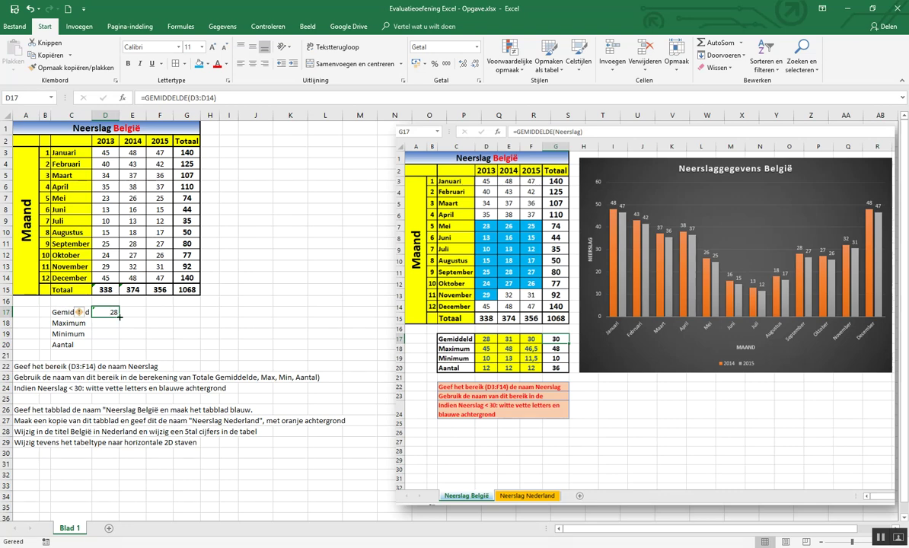
pyautogui.moveTo(119, 316); pyautogui.dragTo(132, 320)
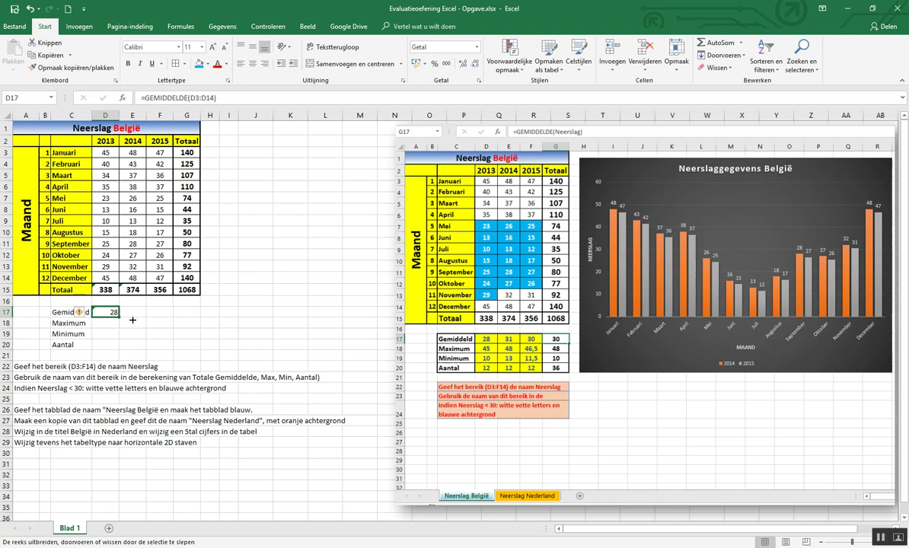
pyautogui.moveTo(133, 320); pyautogui.dragTo(157, 312)
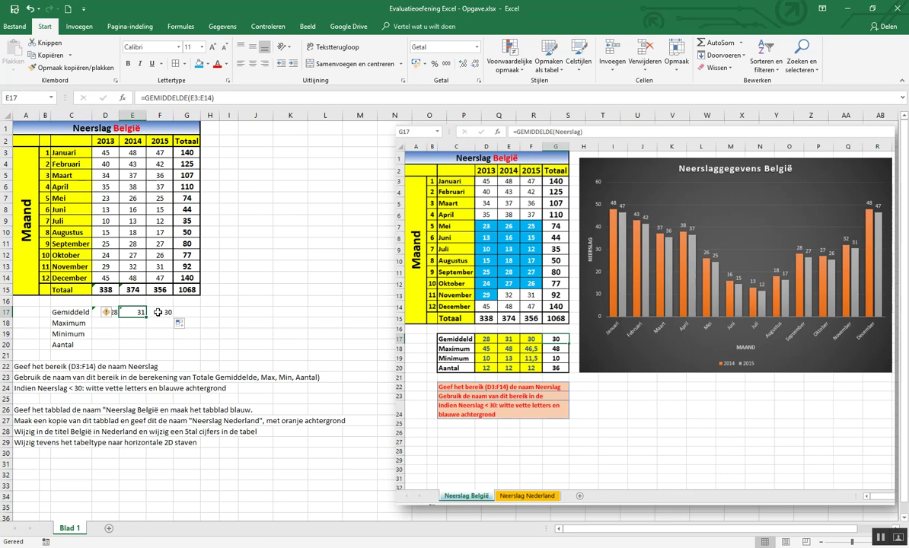
# Insert Max formulas from the AutoSom list into D18:F18.
pyautogui.click(739, 43)
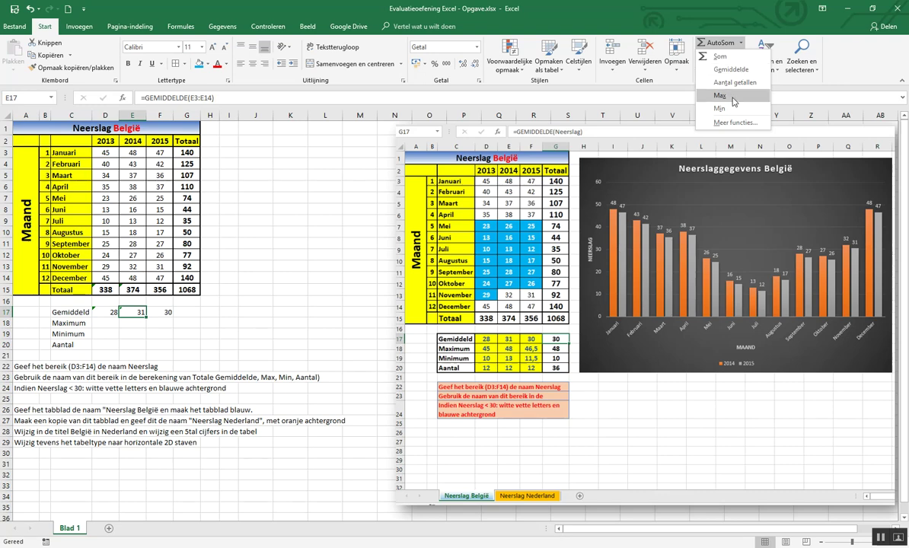
pyautogui.click(178, 331)
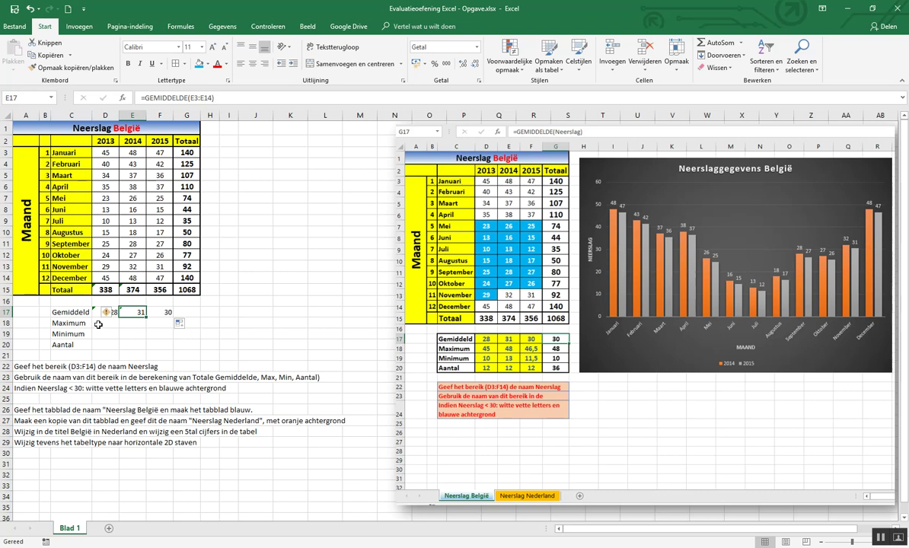
pyautogui.moveTo(98, 323); pyautogui.dragTo(158, 324)
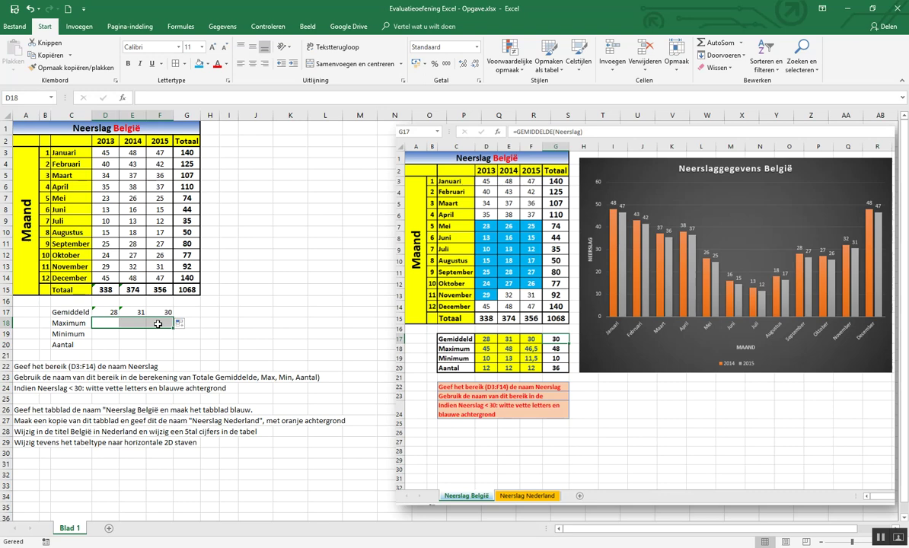
pyautogui.click(741, 43)
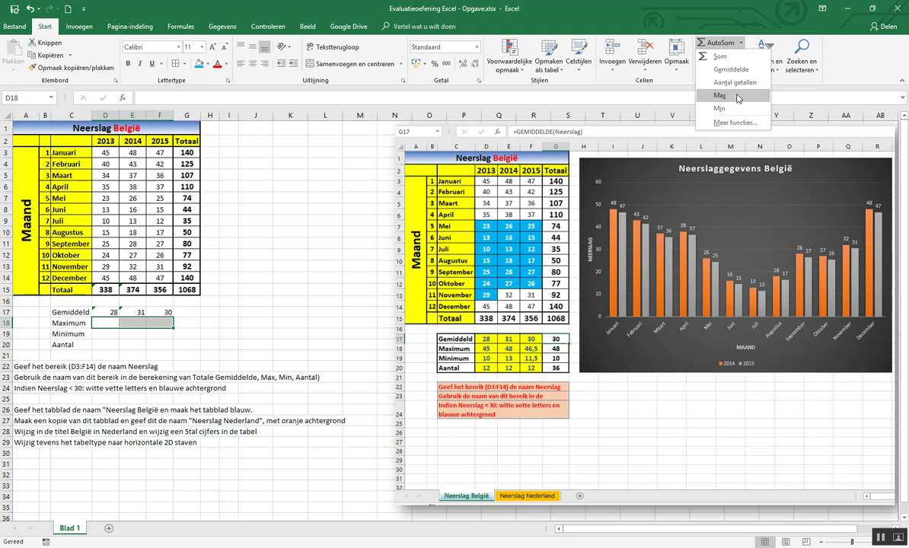
pyautogui.click(720, 96)
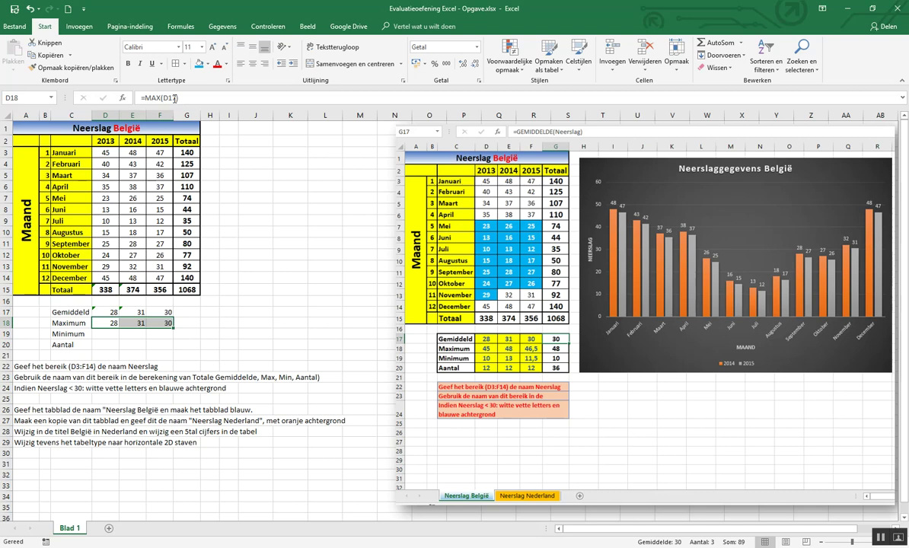
# Correct the Maximum formulas to =MAX(D3:D14) across D18:F18, giving 45, 48 and 47.
pyautogui.click(175, 97)
pyautogui.press('BackSpace')
pyautogui.press('BackSpace')
pyautogui.press('BackSpace')
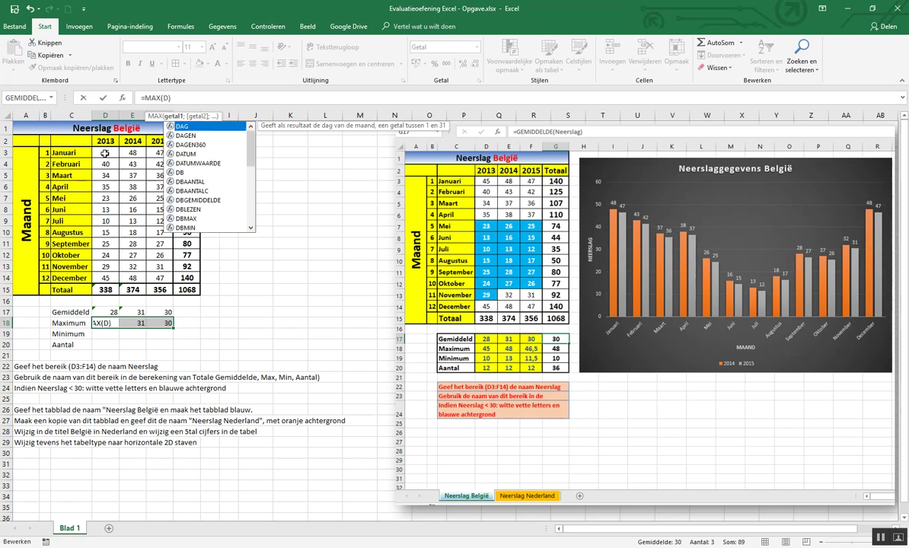
pyautogui.click(105, 153)
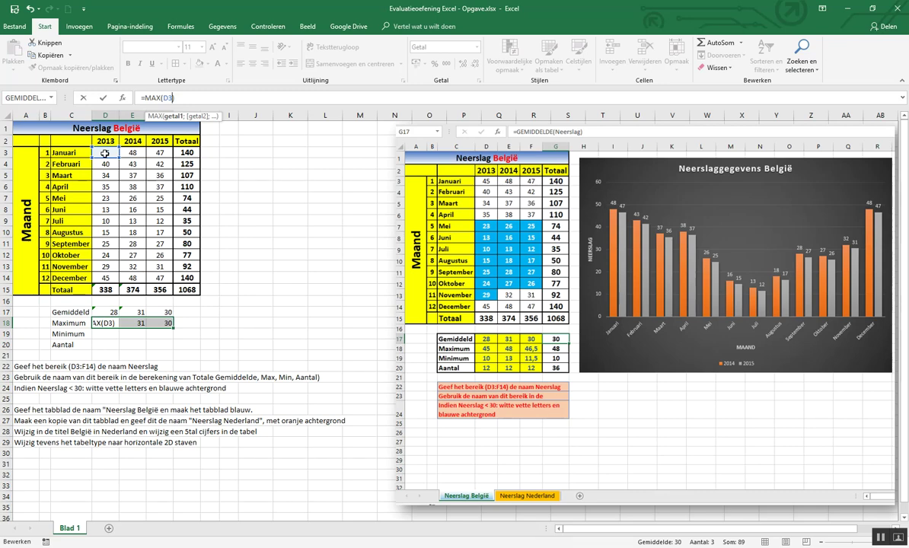
pyautogui.write(':D14)')
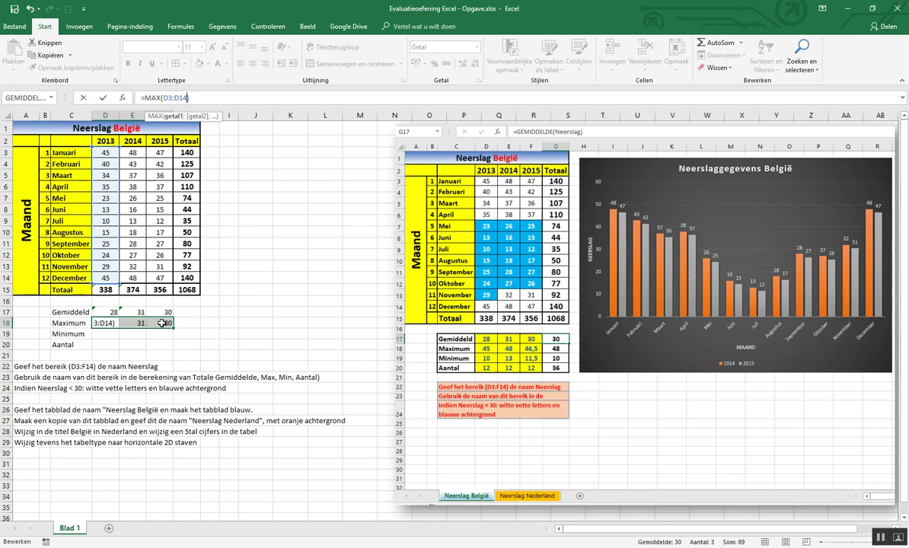
pyautogui.hotkey('ctrl', 'Return')
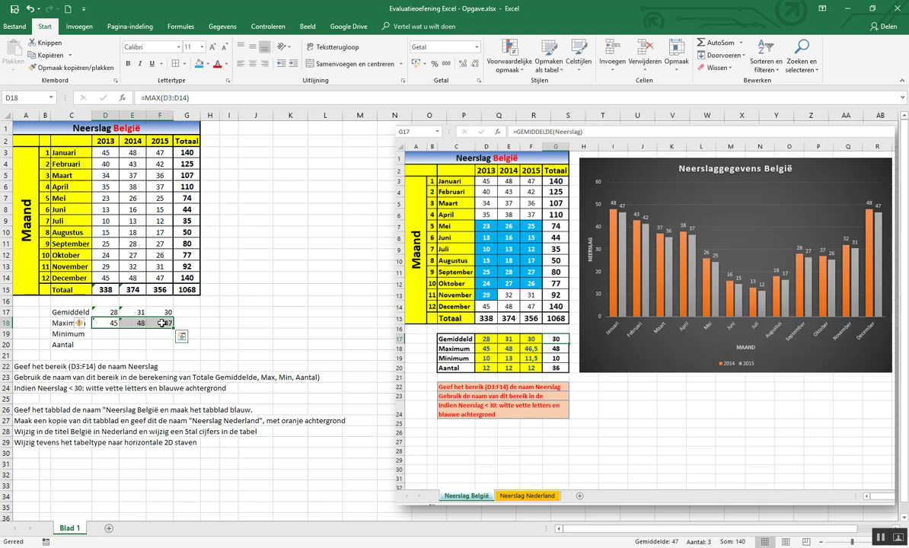
pyautogui.click(226, 324)
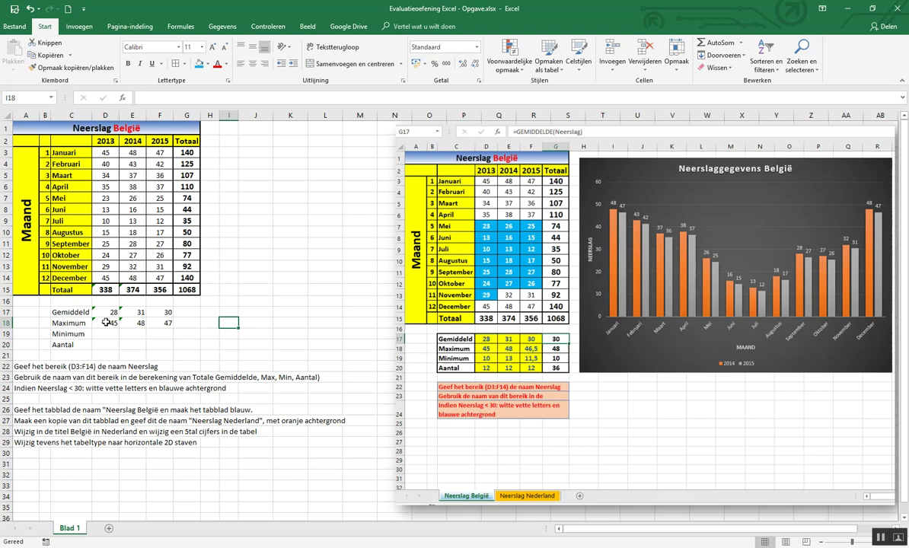
pyautogui.click(107, 323)
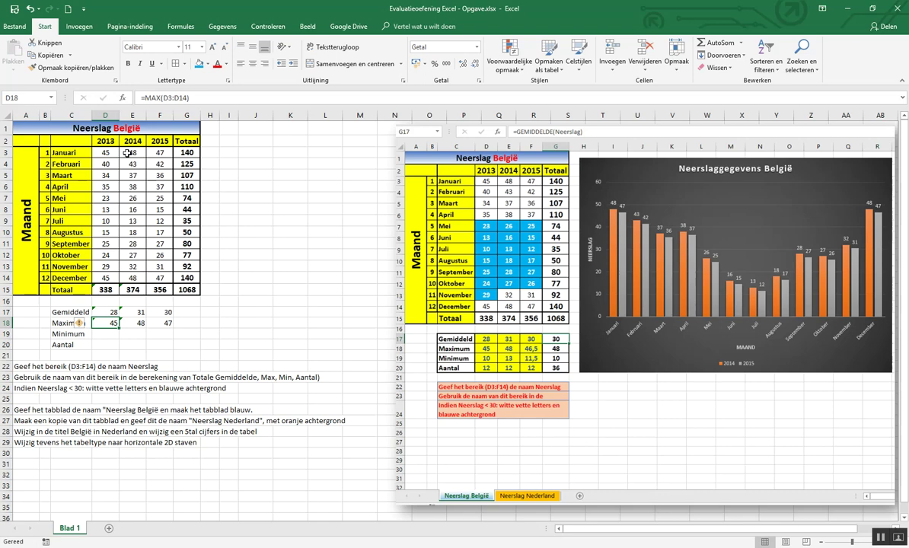
# Enter =MIN(D3:D14) in the Minimum row D19:F19, showing 10, 13 and 11,5.
pyautogui.click(105, 334)
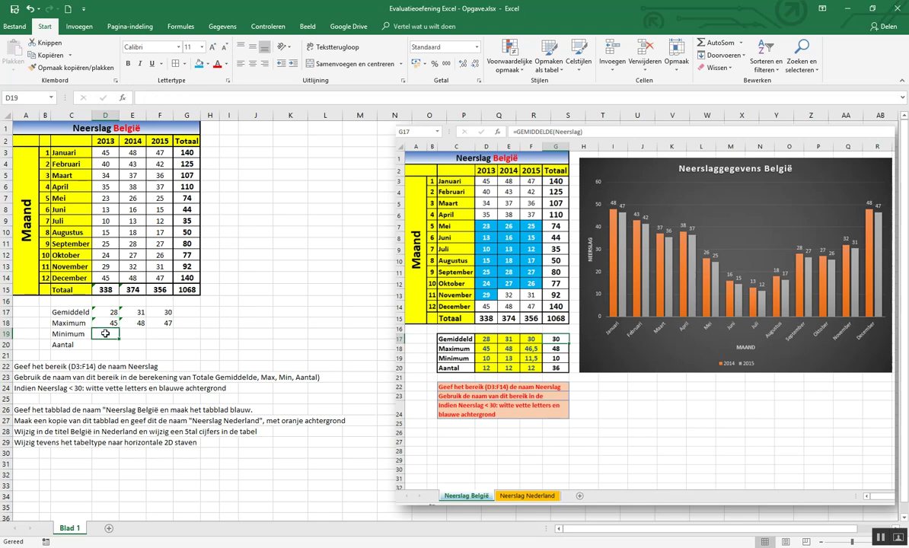
pyautogui.moveTo(106, 333); pyautogui.dragTo(160, 334)
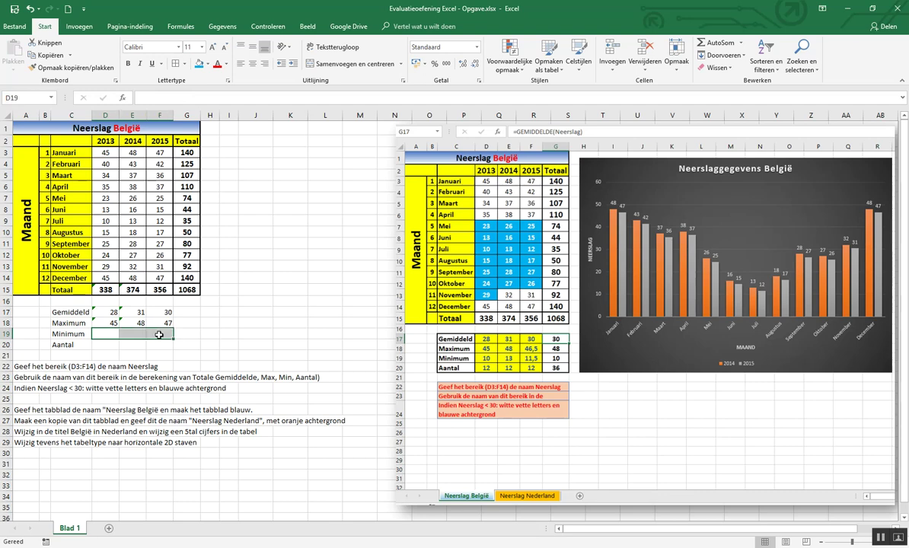
pyautogui.write('=')
pyautogui.write('min')
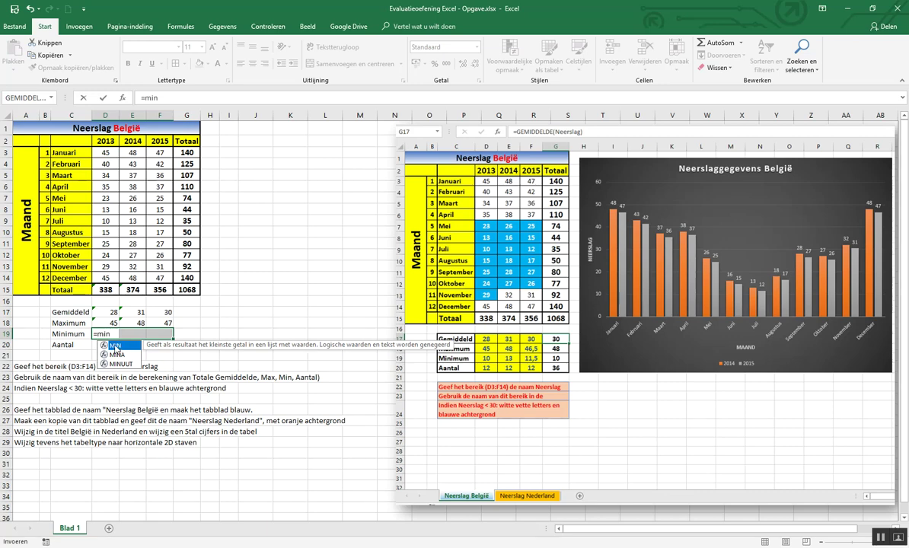
pyautogui.write('(')
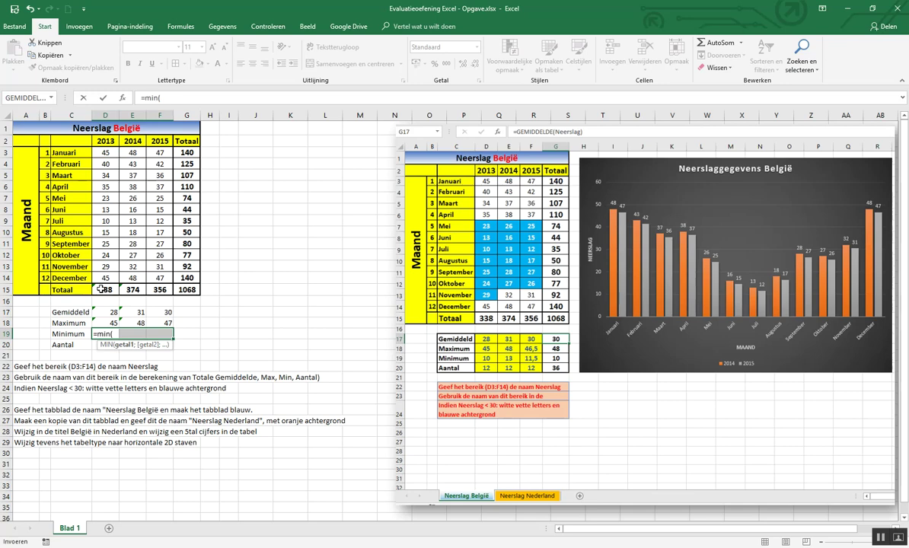
pyautogui.moveTo(105, 152); pyautogui.dragTo(108, 275)
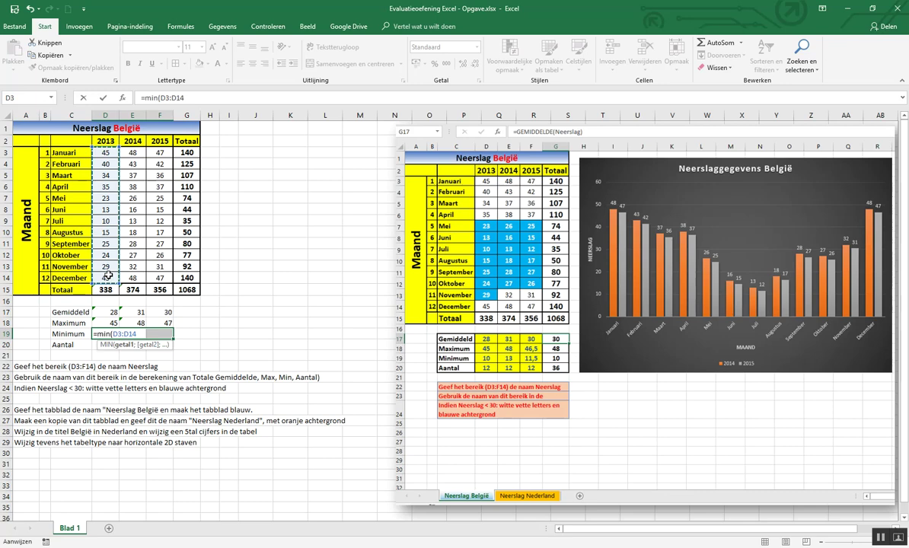
pyautogui.press('Return')
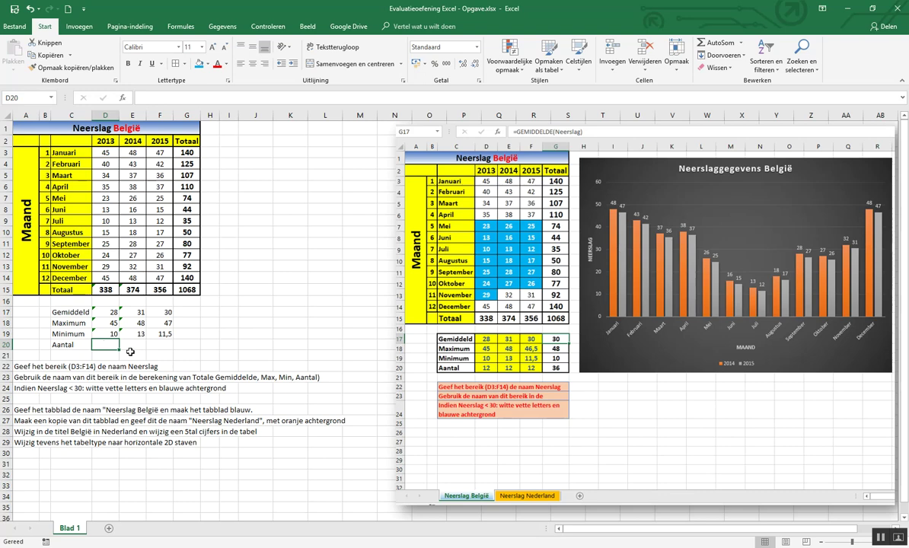
# Add an AANTAL count over D3:D14 in the Aantal row, giving 12 per year.
pyautogui.click(742, 43)
pyautogui.click(728, 87)
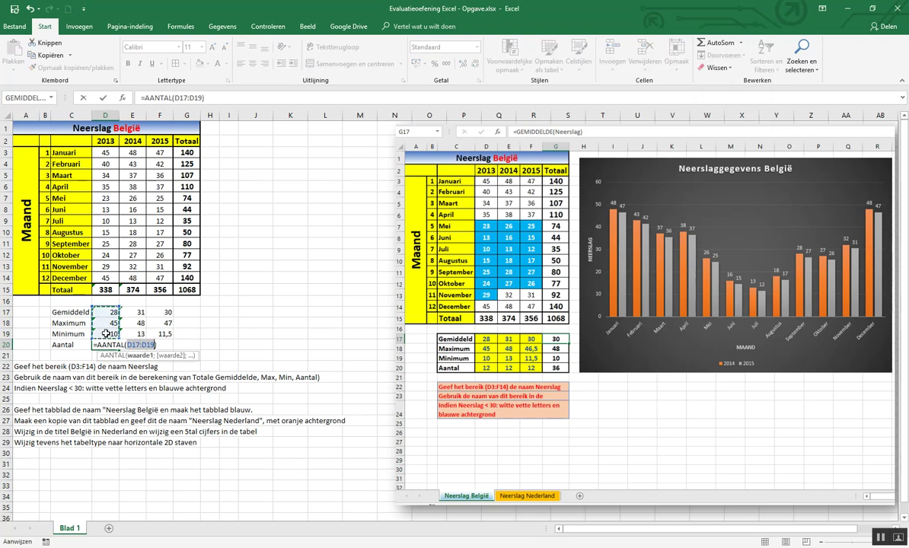
pyautogui.moveTo(106, 152); pyautogui.dragTo(106, 278)
pyautogui.press('Return')
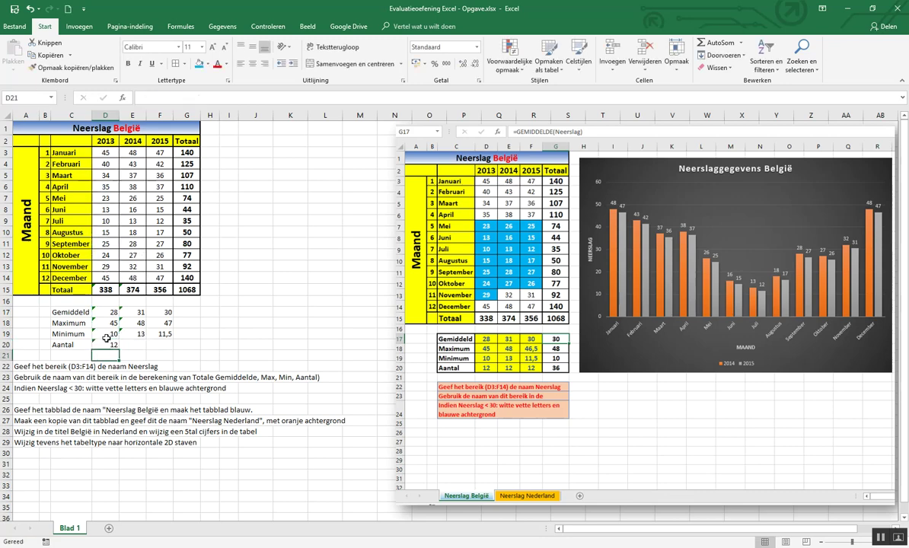
pyautogui.click(107, 347)
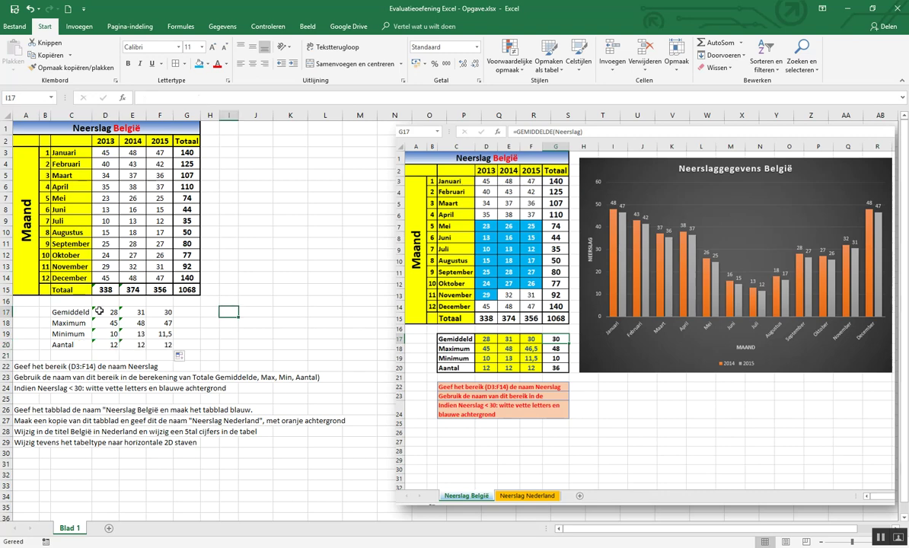
pyautogui.moveTo(99, 312); pyautogui.dragTo(134, 343)
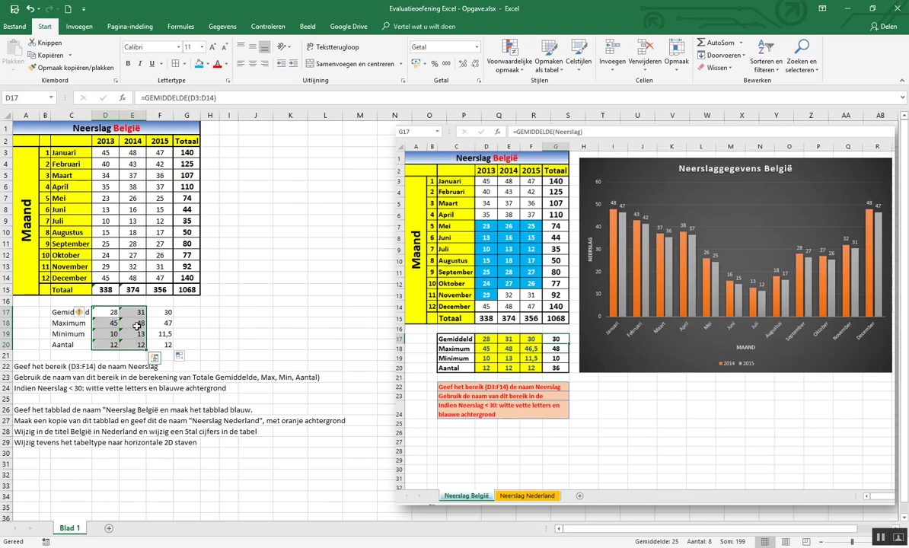
# Ignore the formula error warnings on the D17:E20 statistics cells.
pyautogui.moveTo(80, 316)
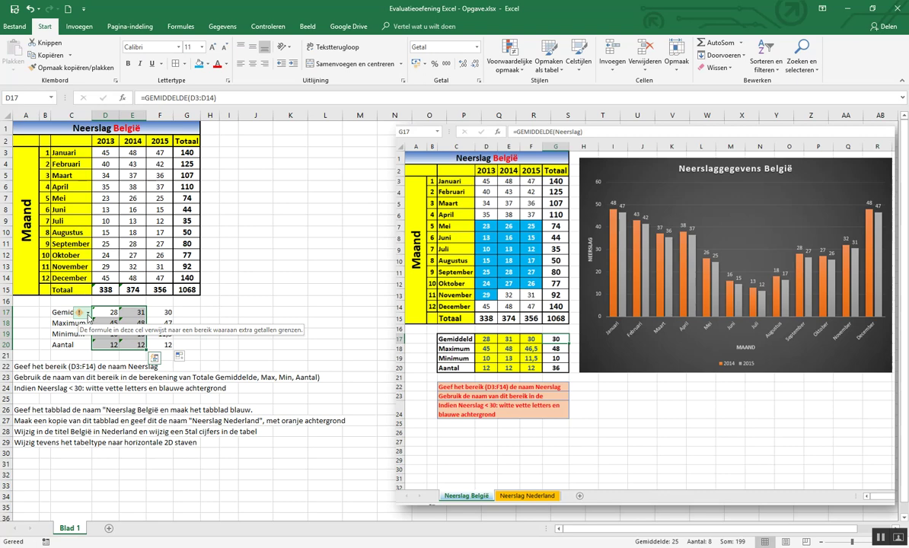
pyautogui.click(88, 317)
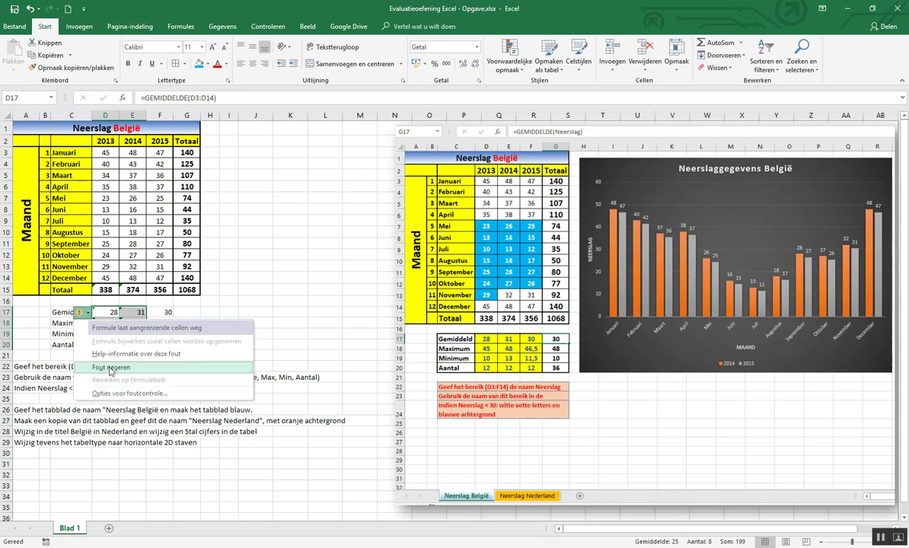
pyautogui.click(110, 368)
pyautogui.click(216, 326)
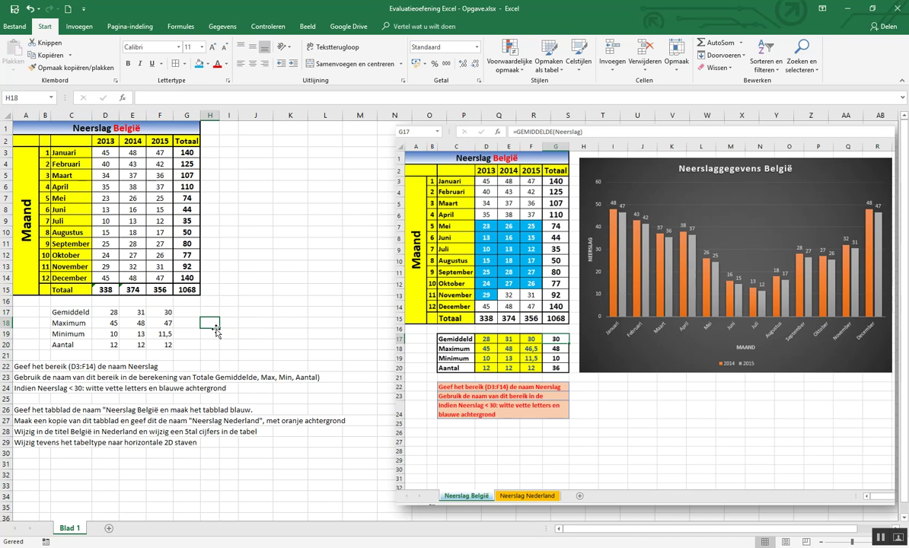